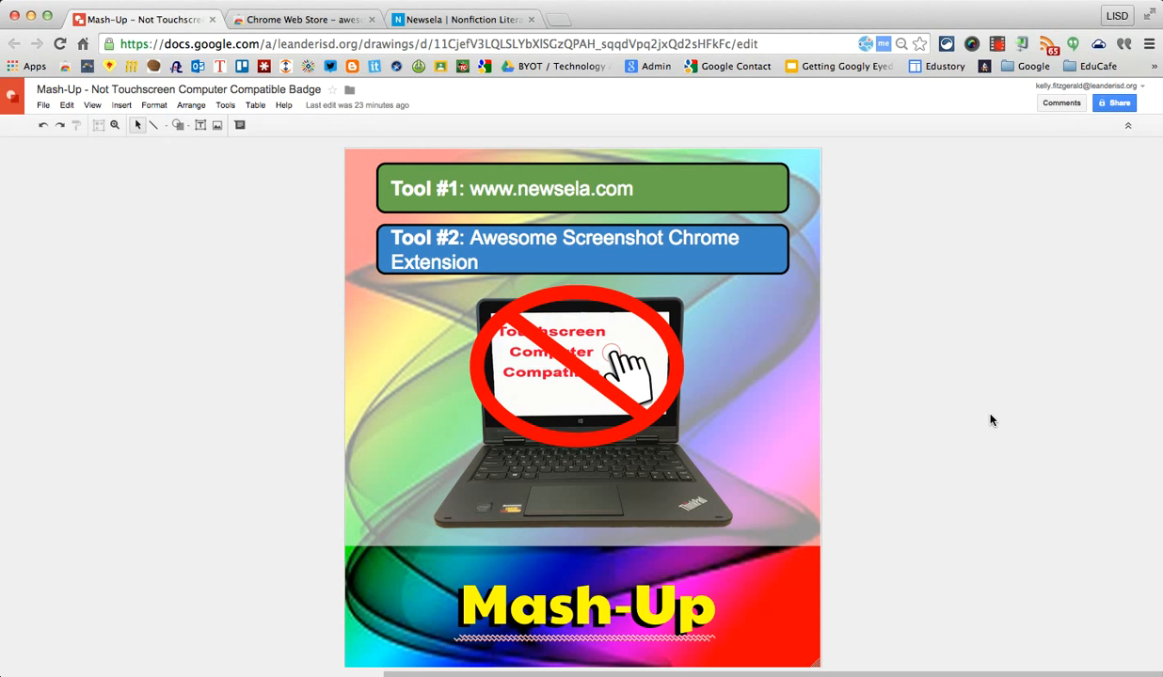
- View the Chrome Web Store details of the Awesome Screenshot: Capture & Annotate extension and close them
left_click(270, 21)
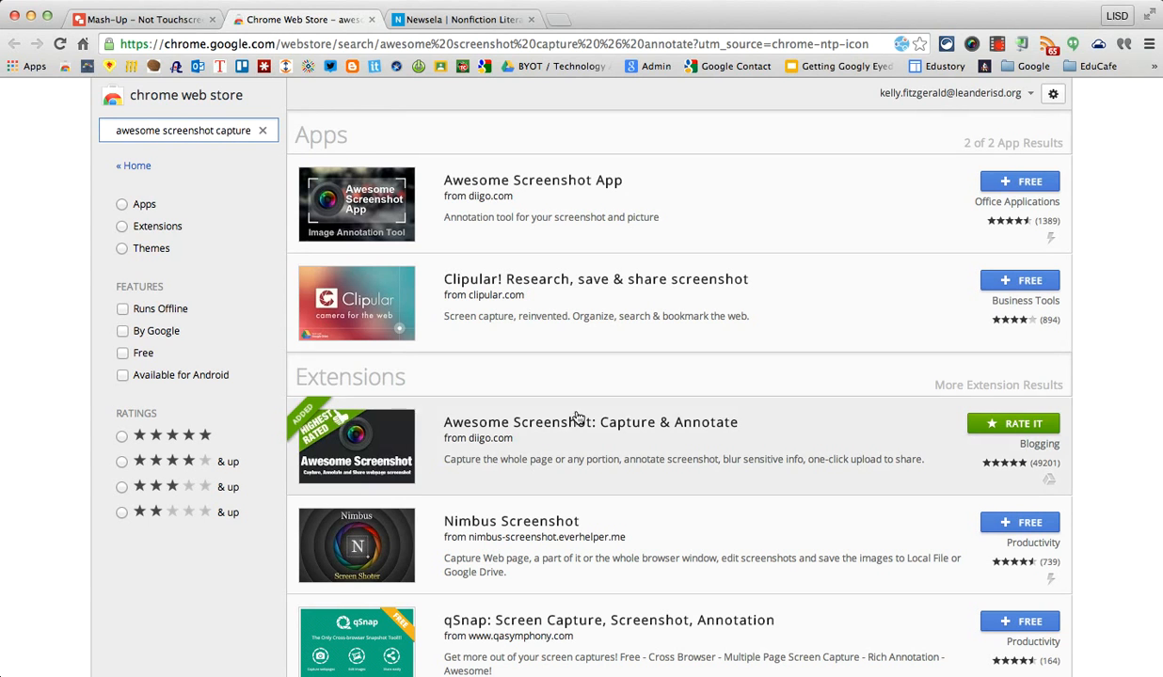
left_click(627, 440)
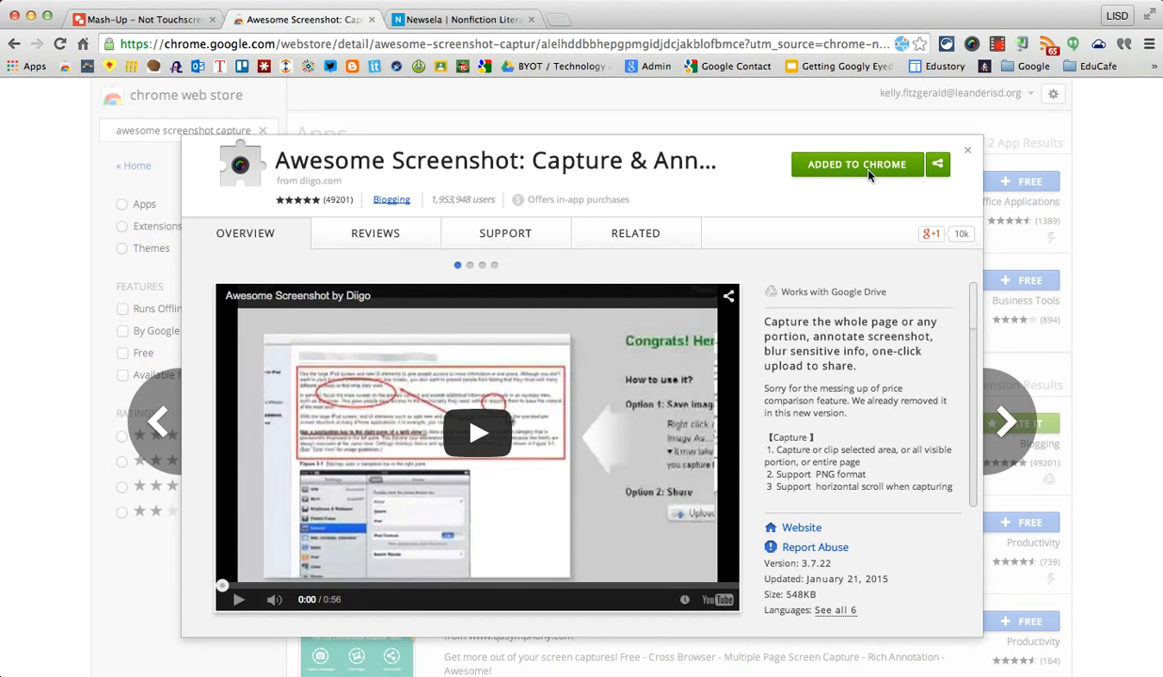
left_click(969, 151)
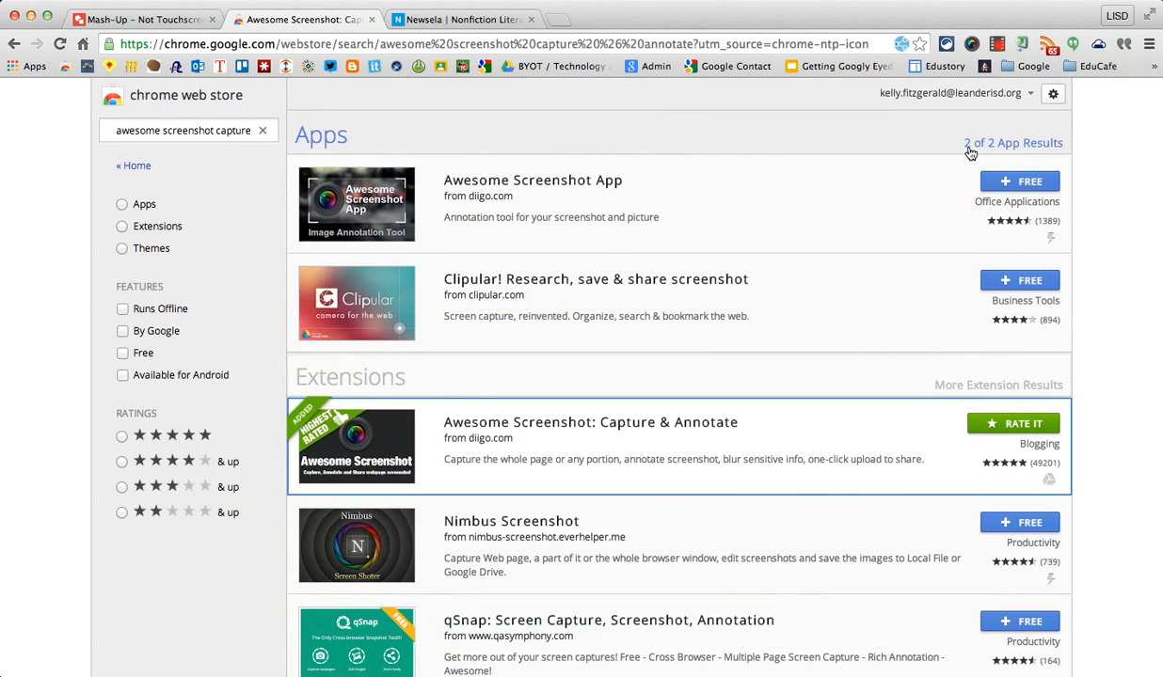
- Switch to the Newsela site and sign in with the Google account
left_click(418, 19)
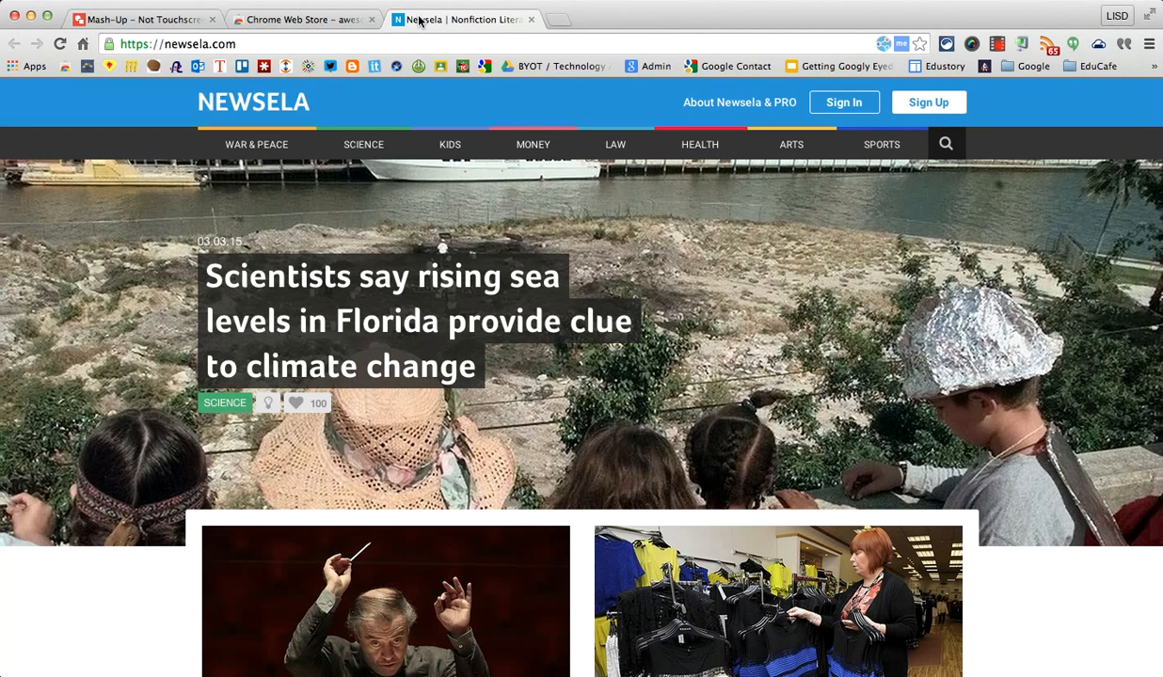
left_click(864, 108)
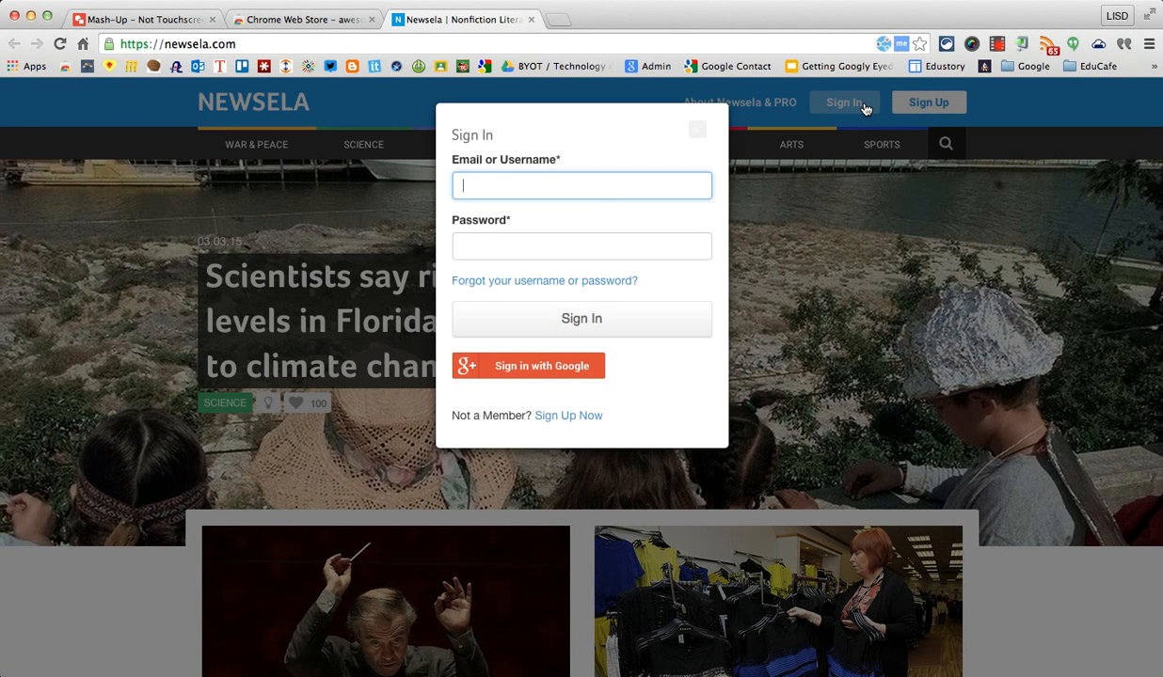
left_click(565, 366)
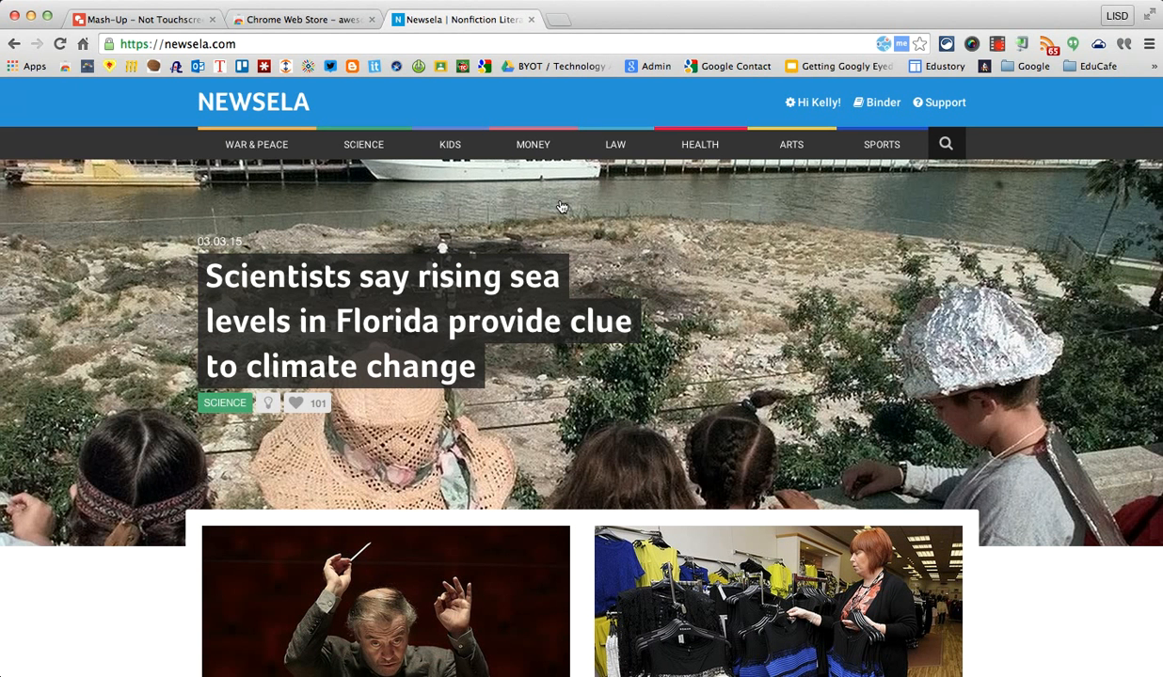
left_click(807, 105)
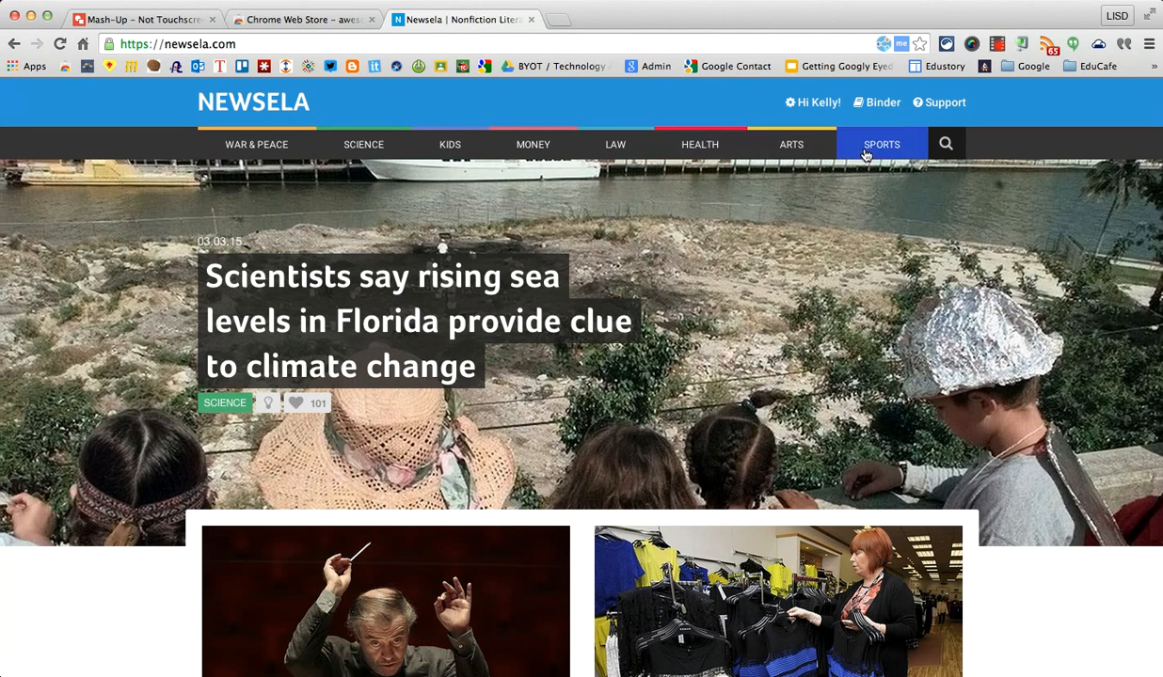
- Browse the Newsela home page and open the Women's History Month article "Rosa Parks' emotional journals on display"
scroll(1054, 239, "down", 2)
scroll(1054, 239, "up", 2)
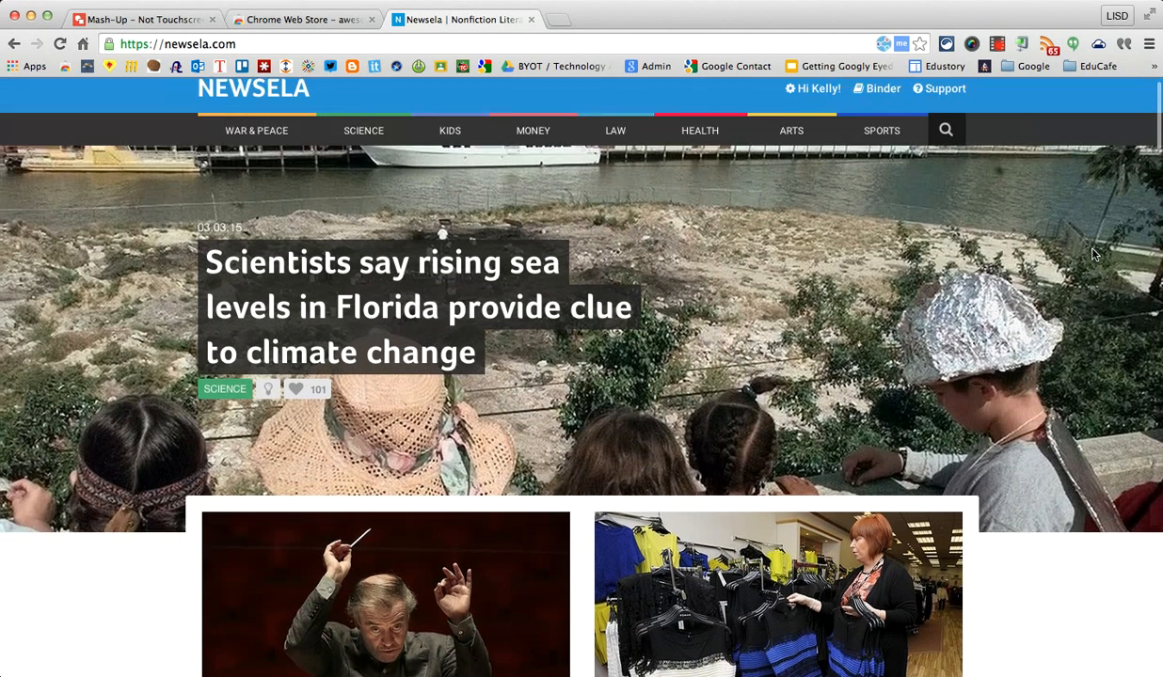
scroll(1094, 254, "down", 6)
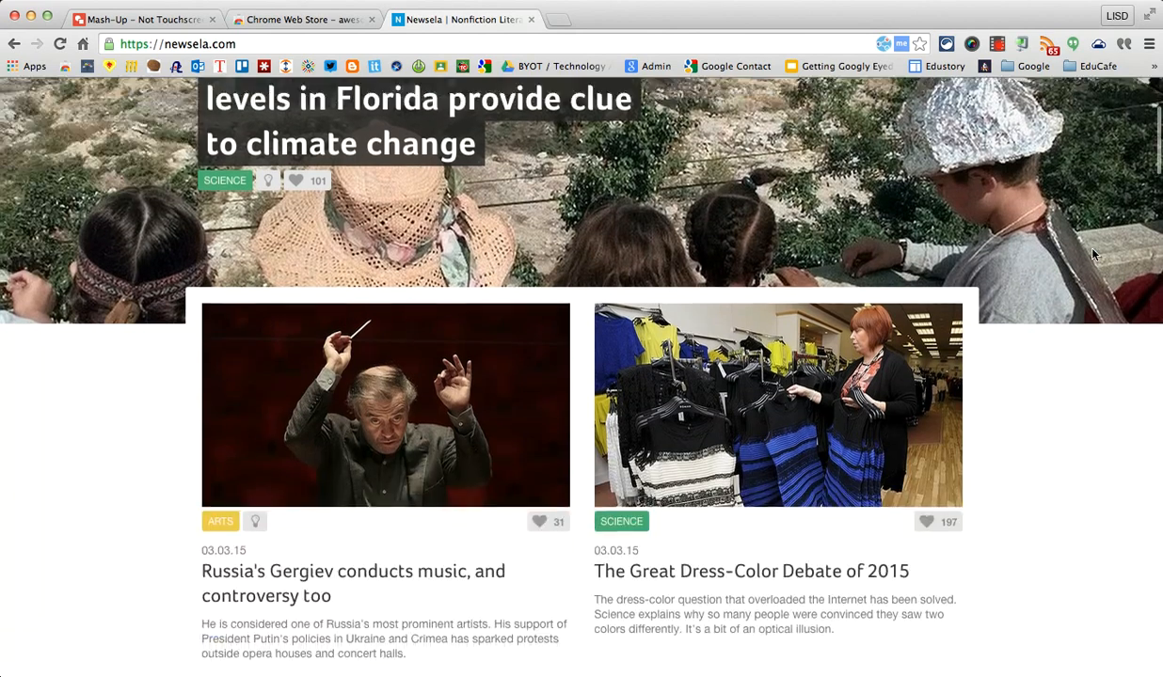
scroll(1094, 254, "down", 5)
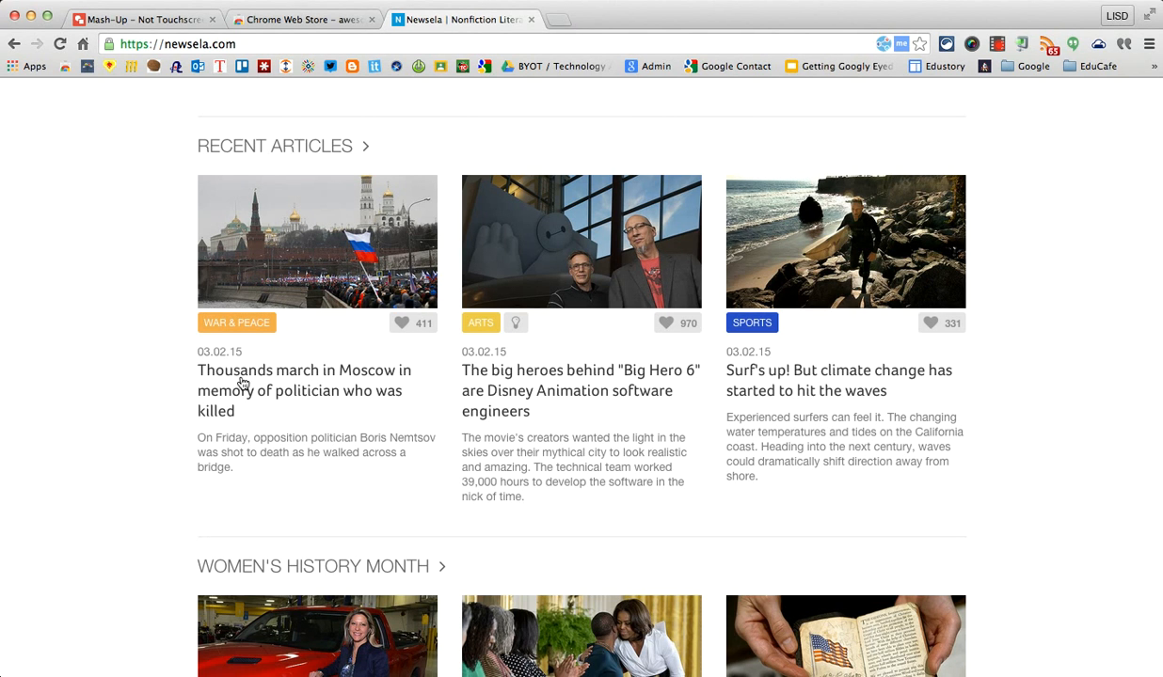
scroll(1029, 383, "down", 5)
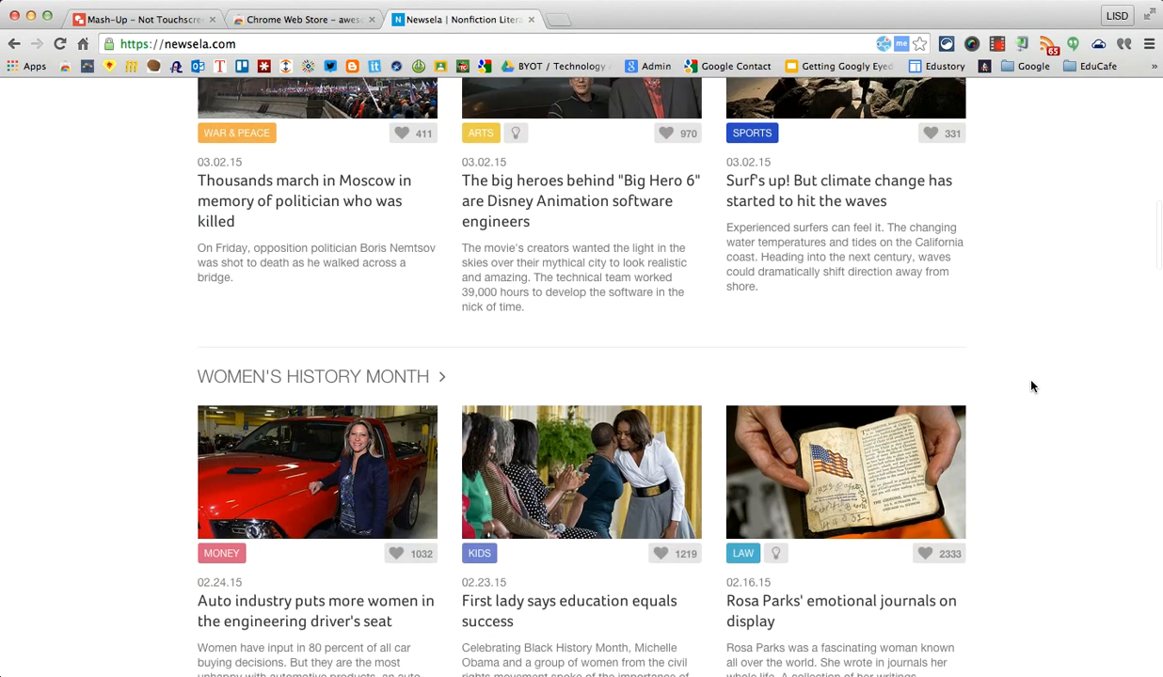
scroll(1029, 384, "down", 3)
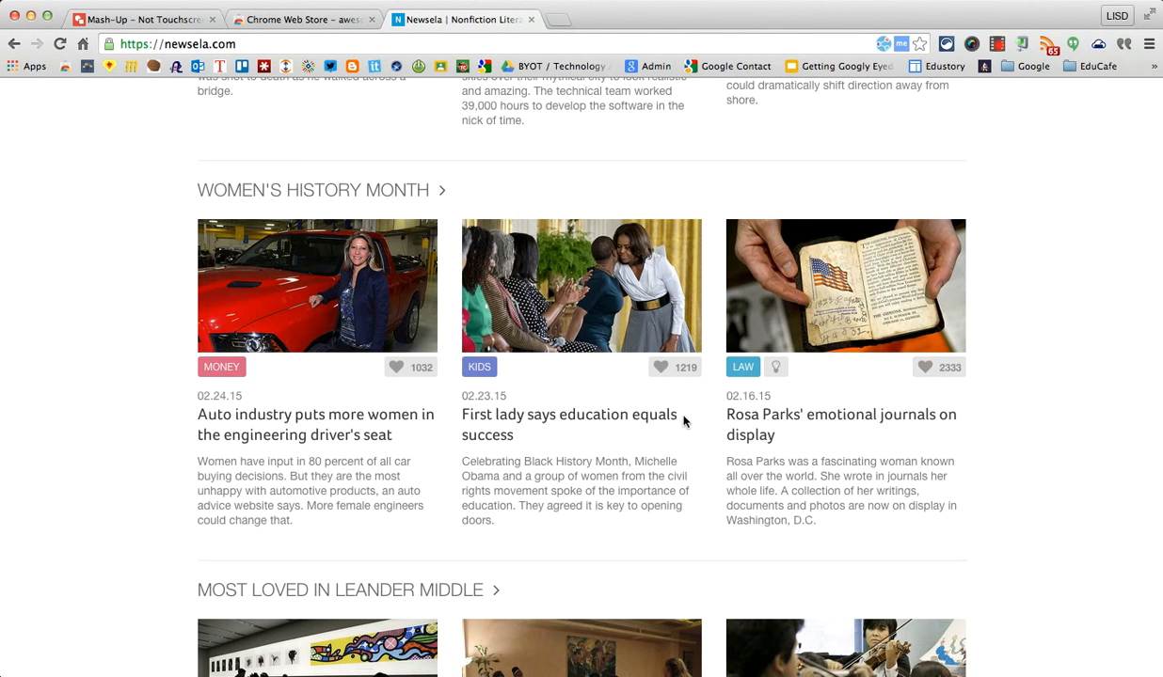
left_click(762, 421)
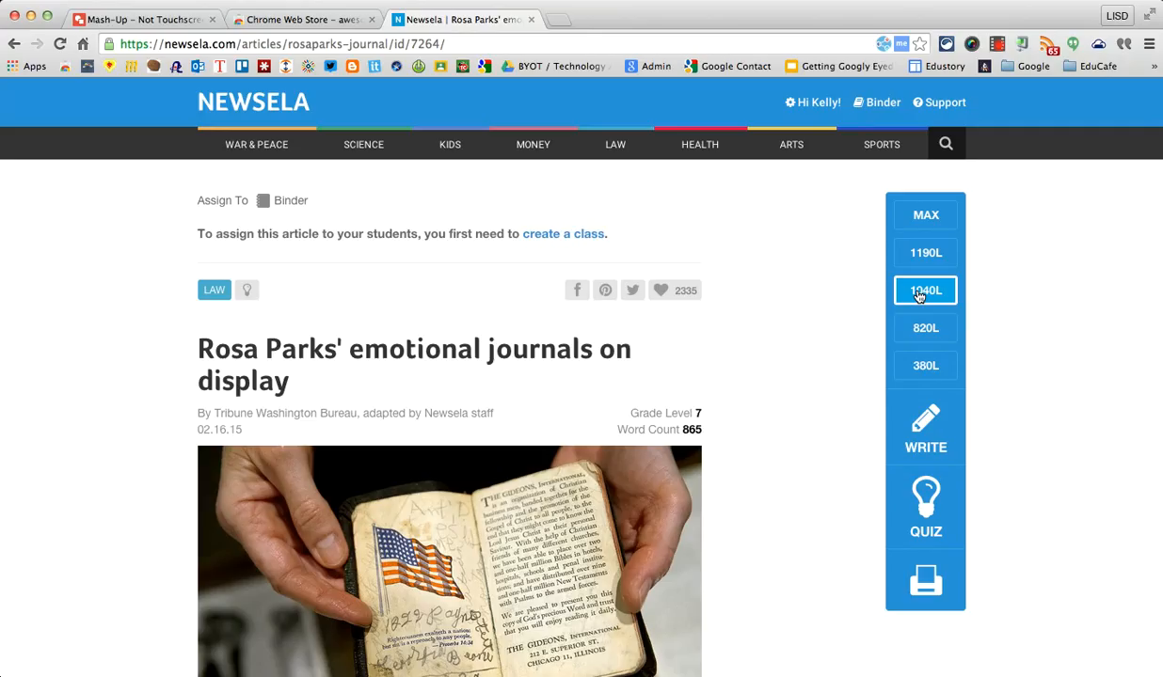
- Show the Rosa Parks article at the MAX reading level and examine its text, grade level, word count and web address
left_click(954, 220)
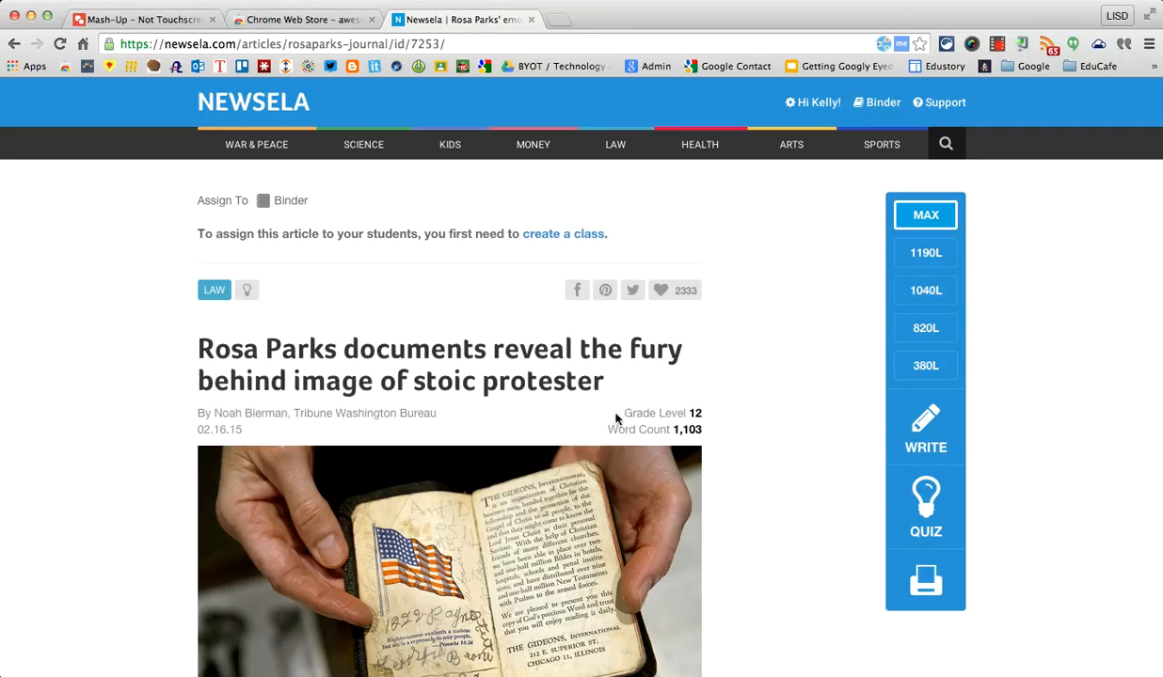
scroll(772, 424, "down", 10)
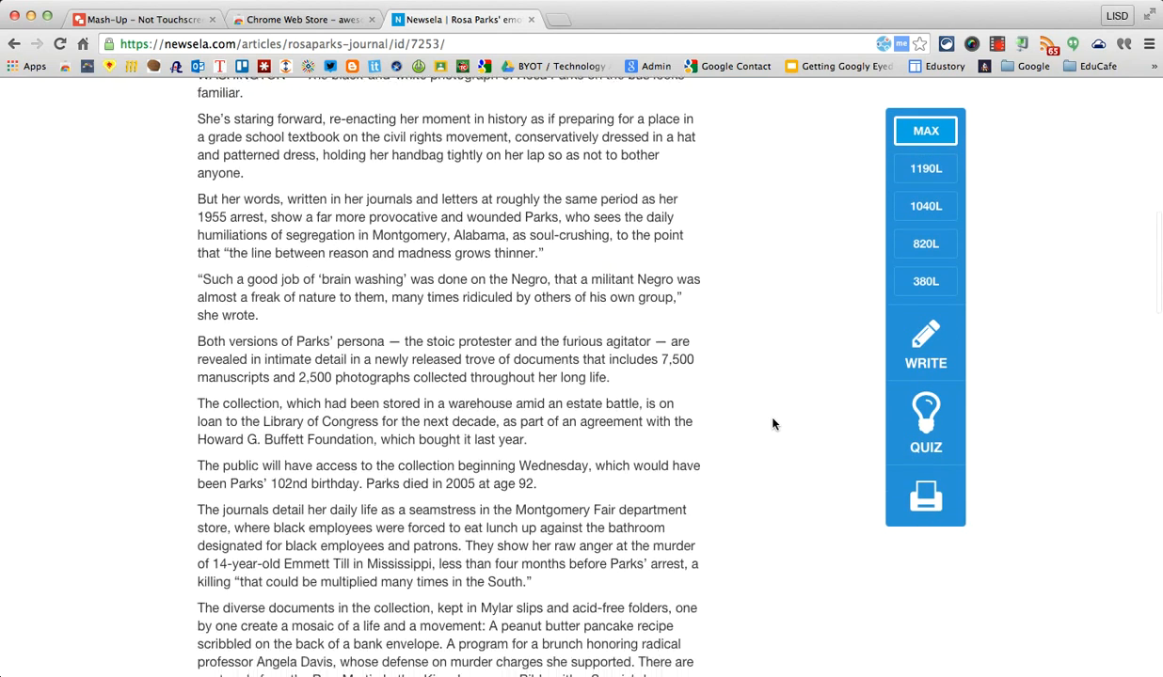
scroll(772, 424, "up", 9)
scroll(772, 424, "up", 1)
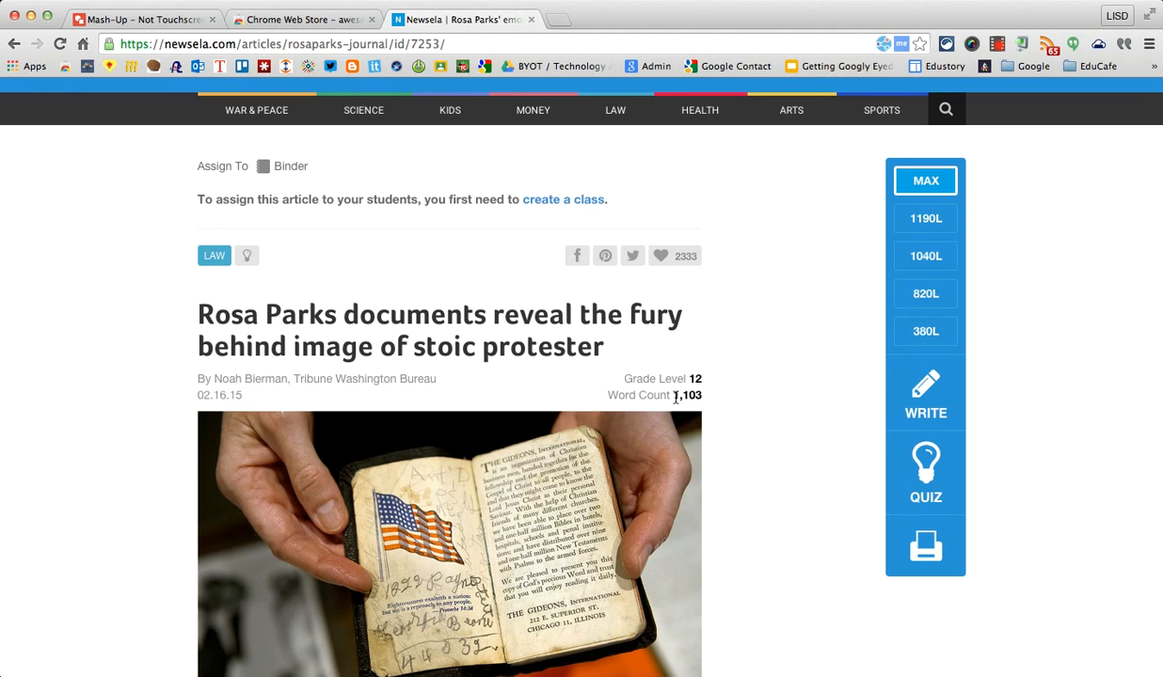
left_click(463, 45)
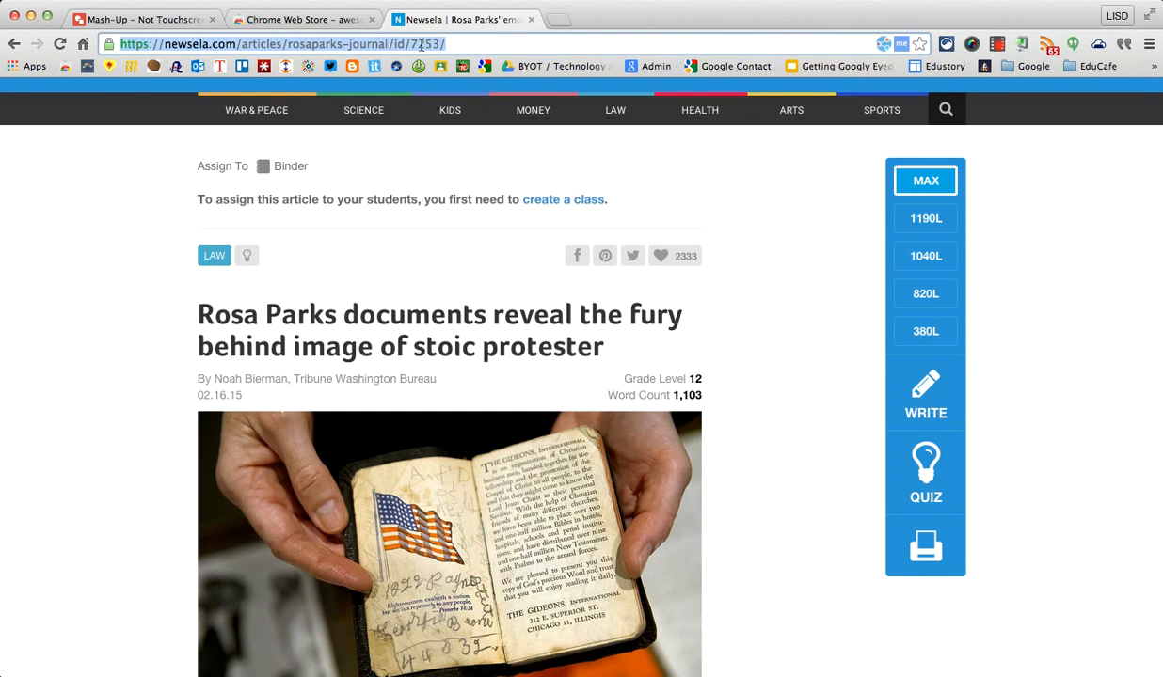
- Compare the article's 1190L and 380L versions, checking the grade level and word count
left_click(940, 226)
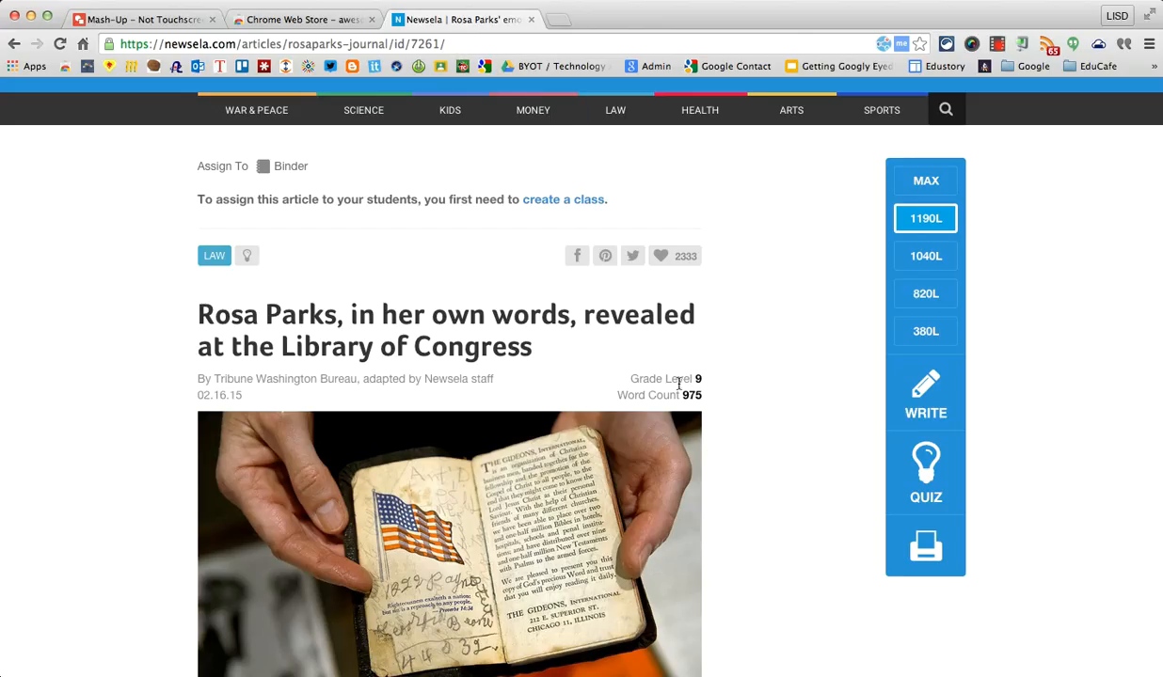
left_click(921, 344)
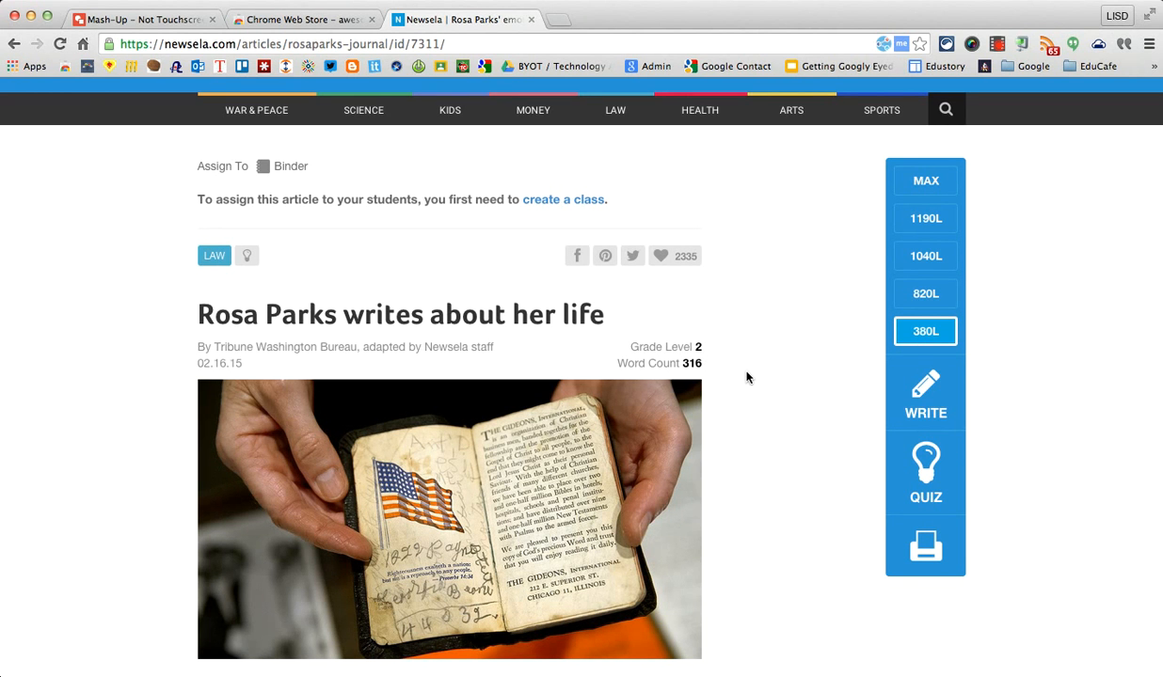
scroll(747, 377, "down", 3)
scroll(748, 377, "up", 3)
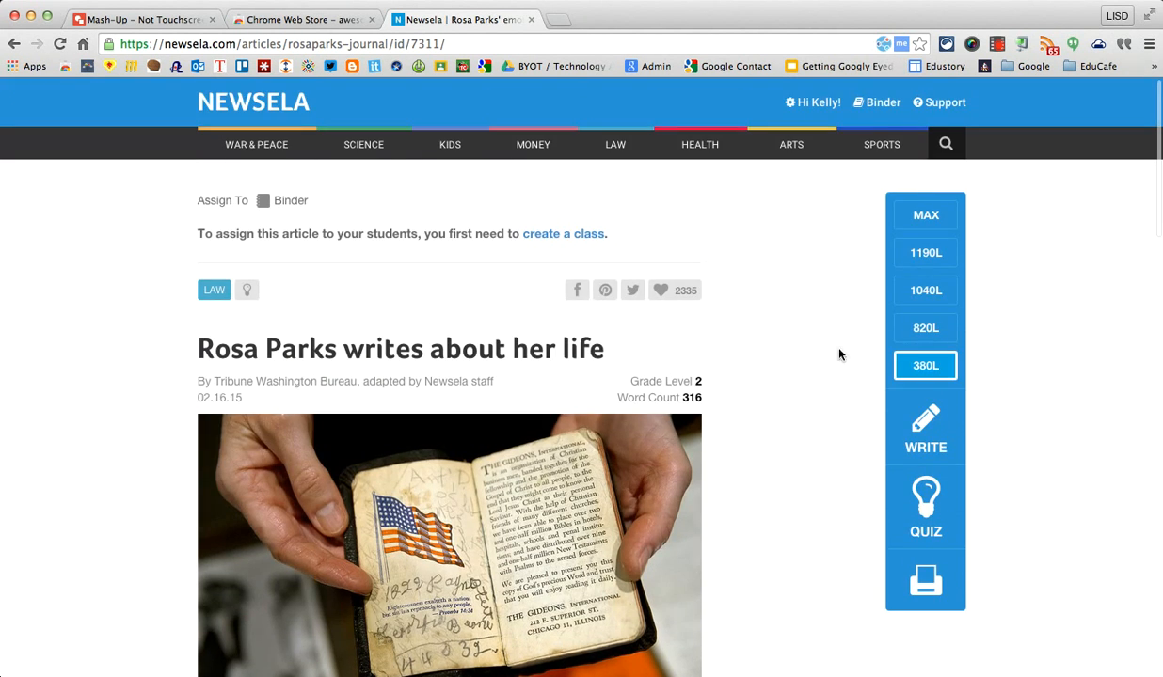
- Set the article to the 1040L reading level, capture the entire page with Awesome Screenshot, and check the capture
left_click(920, 290)
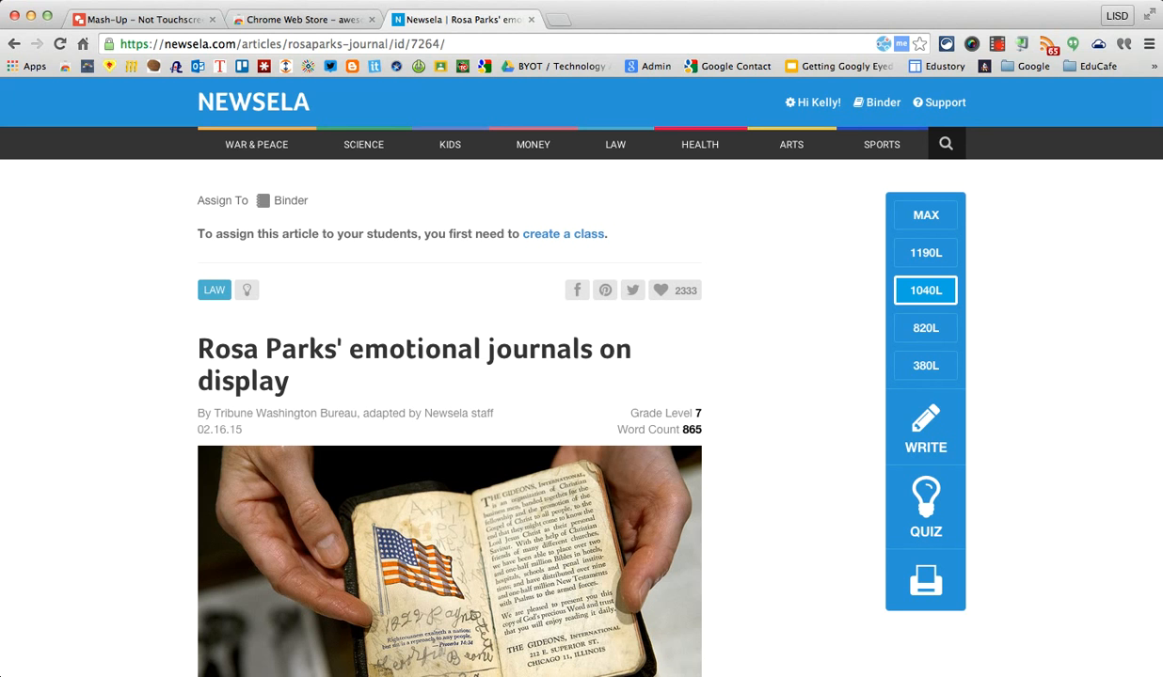
scroll(795, 141, "down", 20)
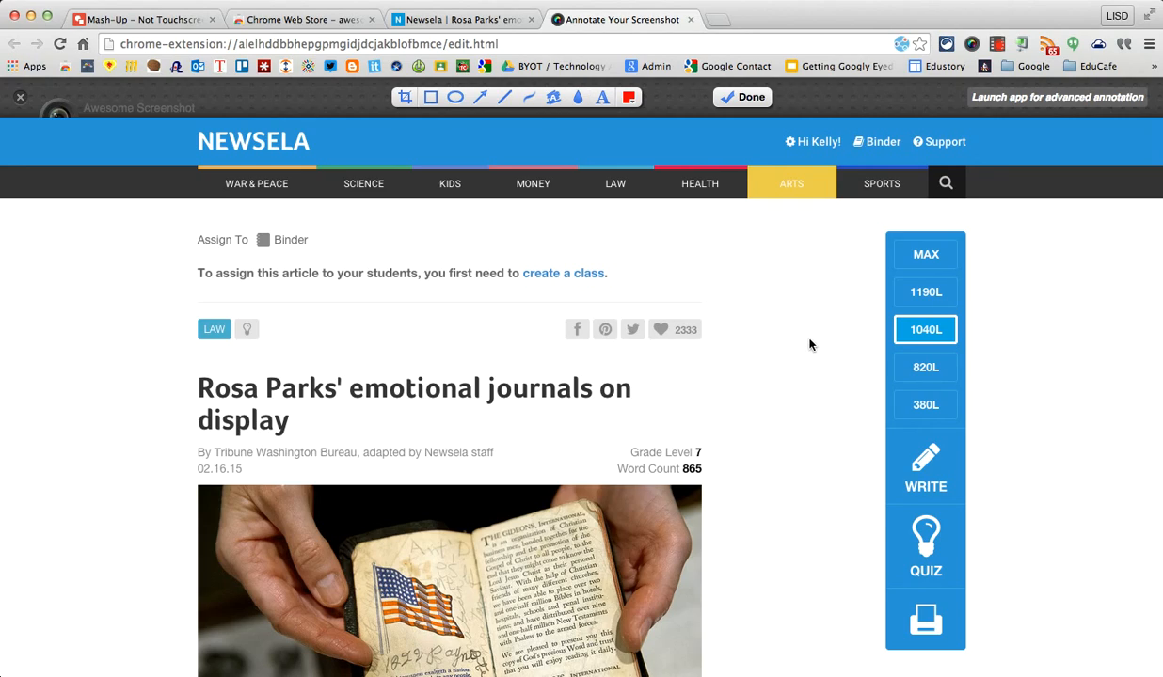
scroll(810, 342, "down", 15)
scroll(810, 342, "down", 15)
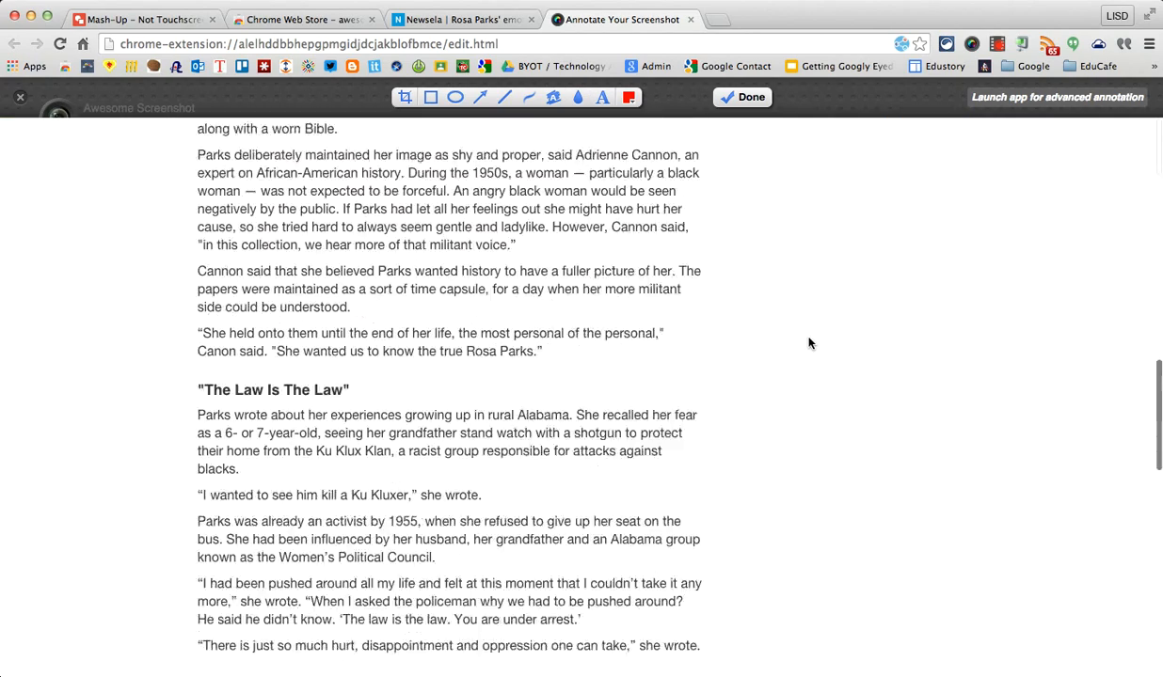
scroll(808, 342, "up", 20)
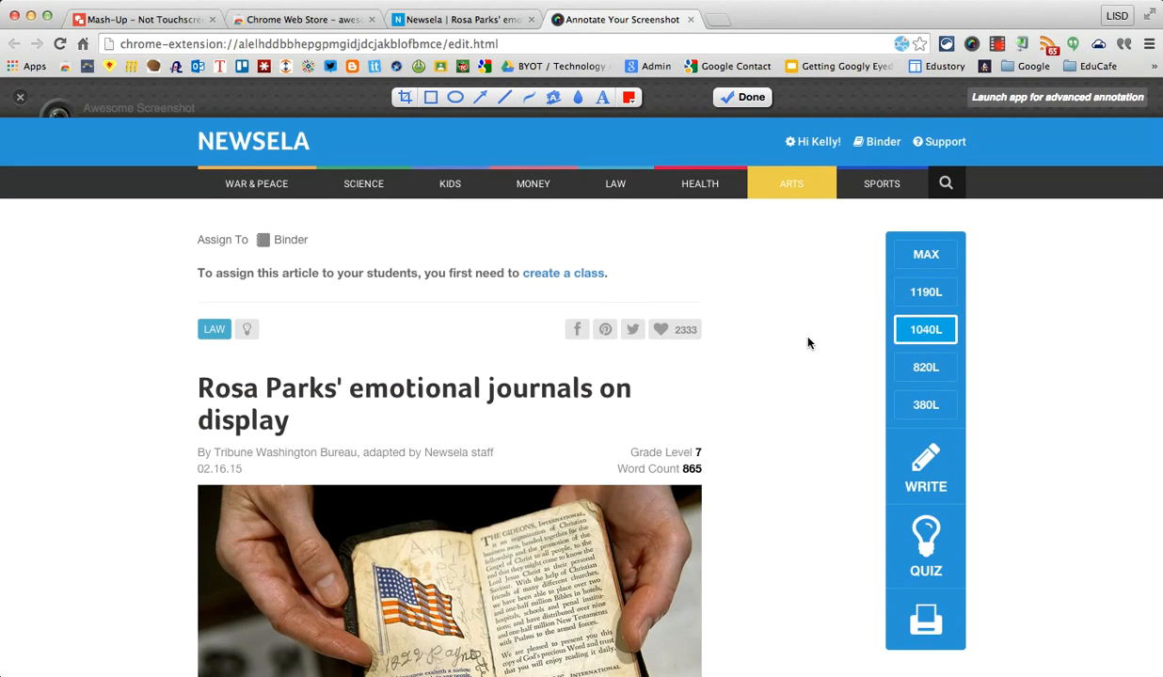
- Highlight "Rosa Parks is known as 'the first lady of civil rights' and 'the mother of the freedom movement.'" in yellow
scroll(764, 323, "down", 5)
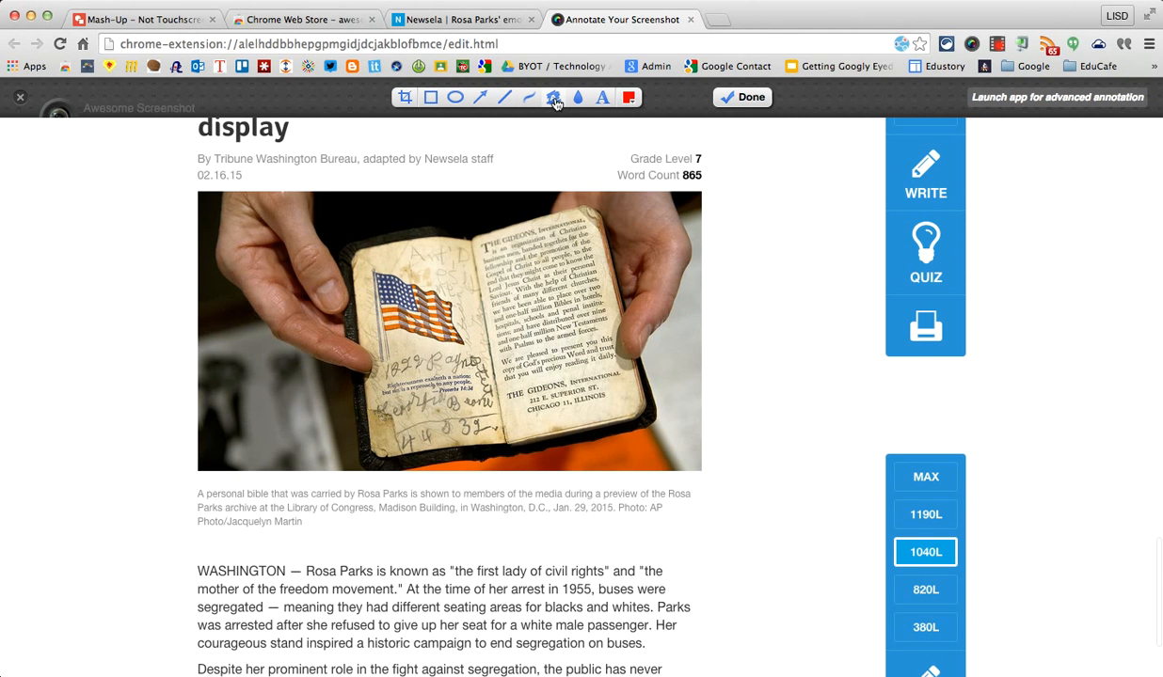
left_click(630, 97)
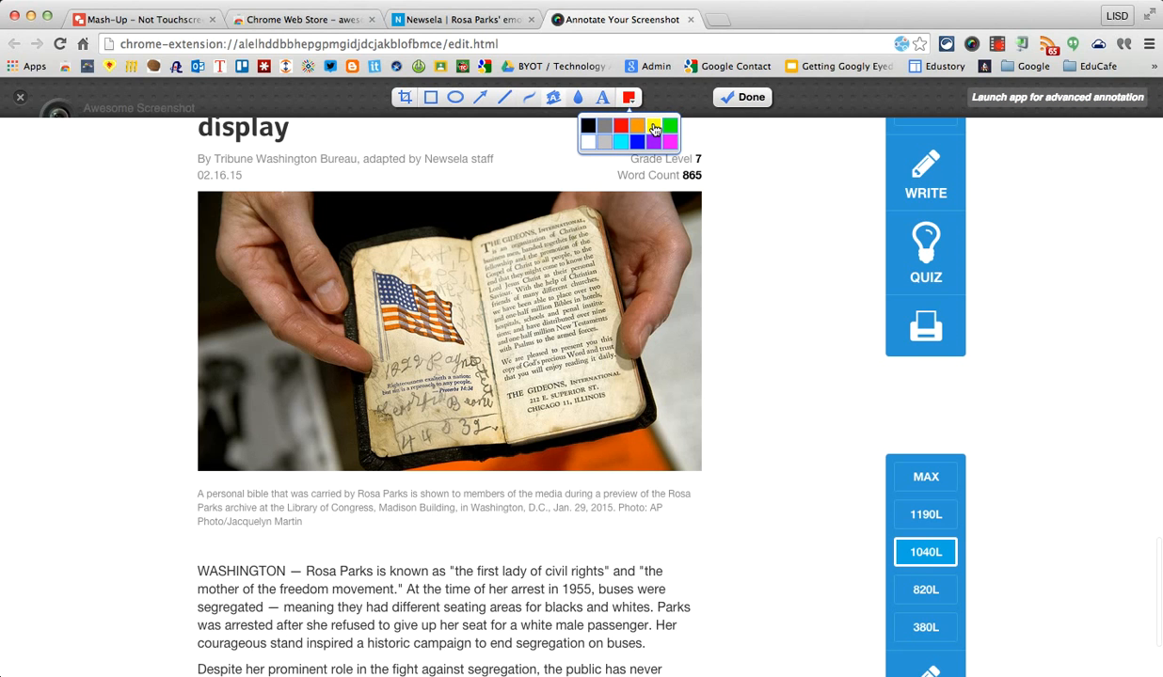
left_click(655, 128)
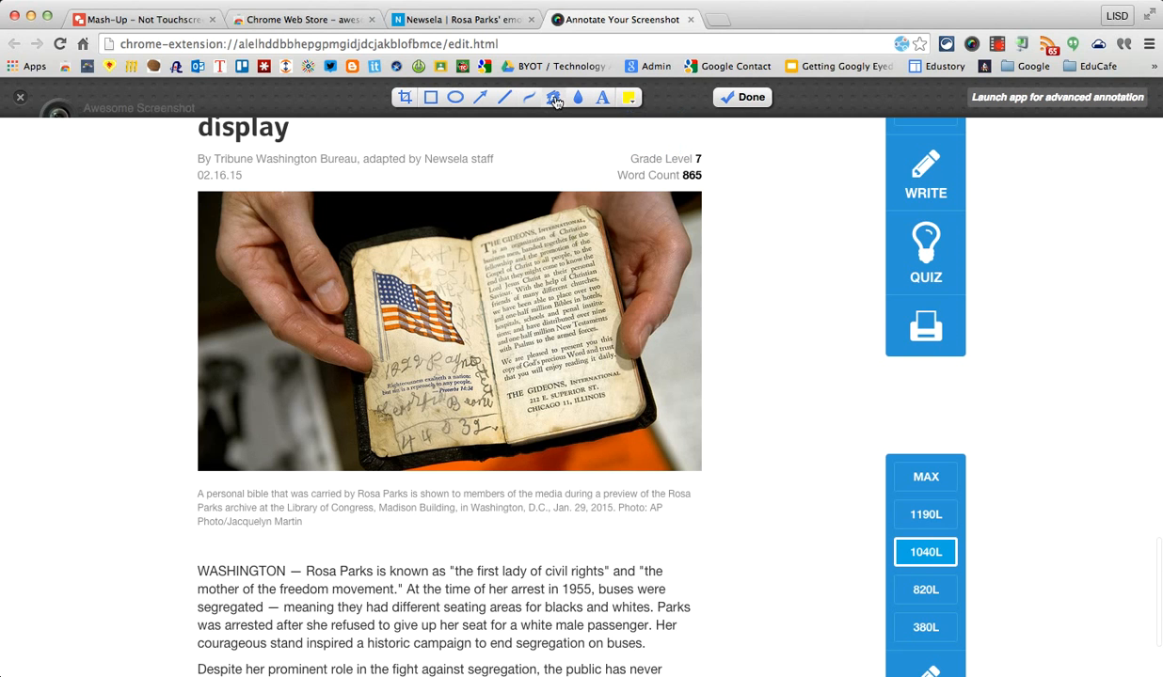
scroll(372, 533, "down", 5)
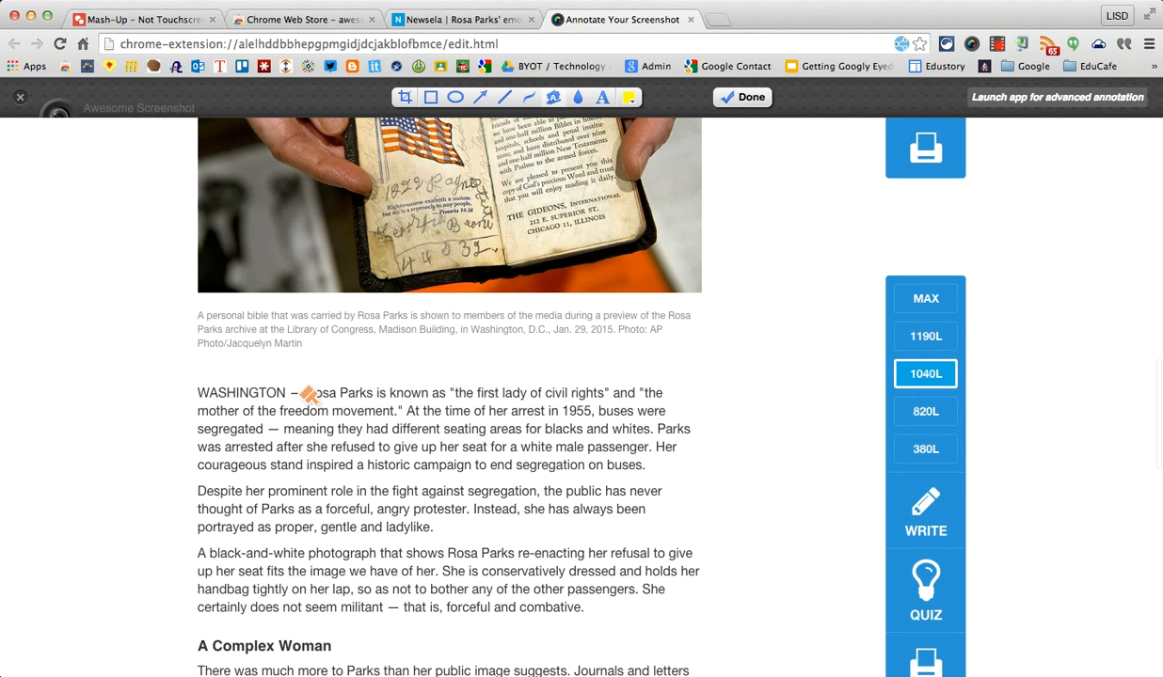
left_click_drag(307, 395, 662, 395)
scroll(390, 395, "up", 1)
left_click_drag(200, 413, 402, 415)
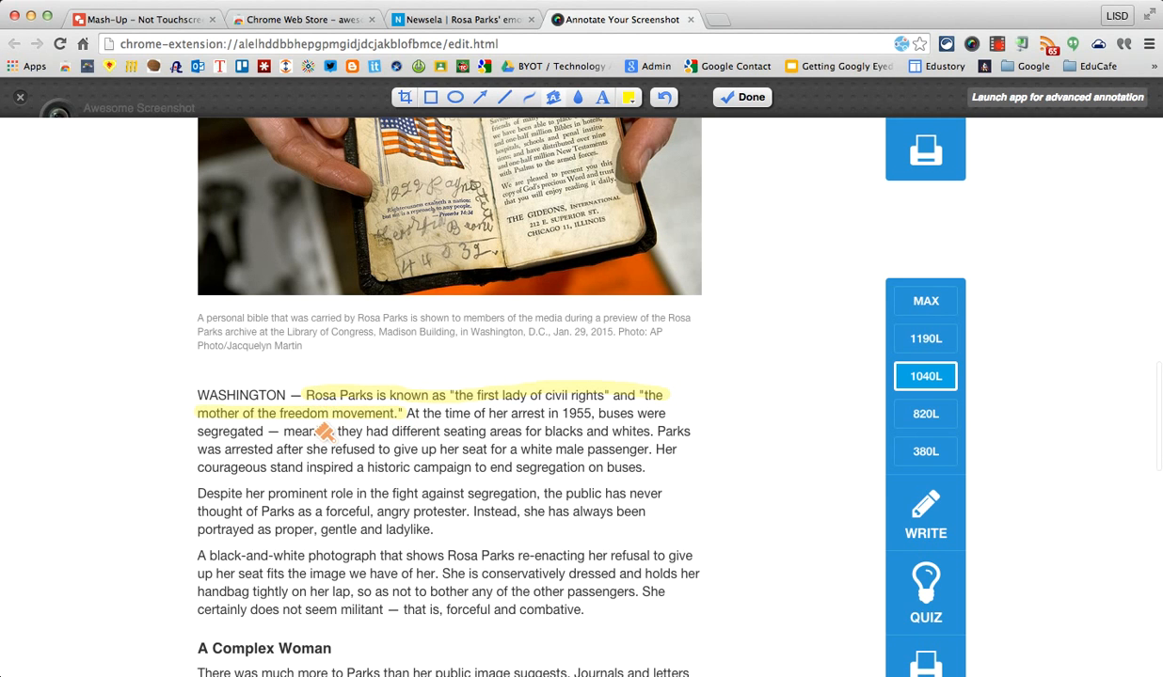
- Highlight "she has always been portrayed as proper, gentle and ladylike" in yellow in the second paragraph
scroll(251, 502, "down", 2)
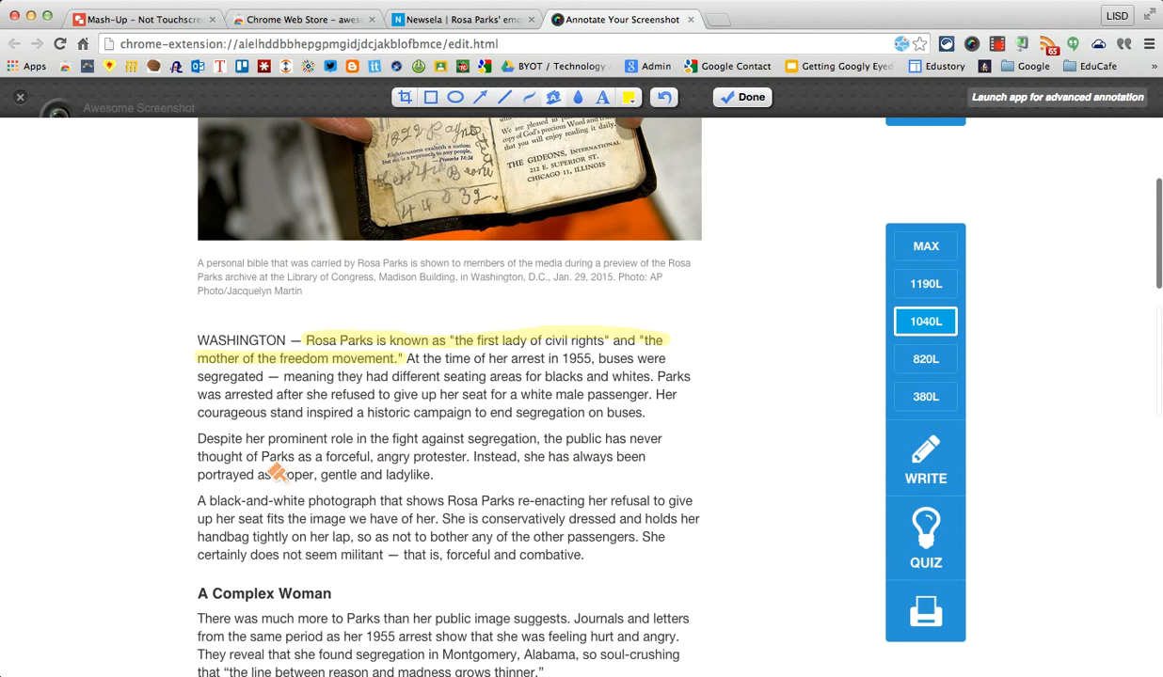
left_click_drag(523, 457, 659, 459)
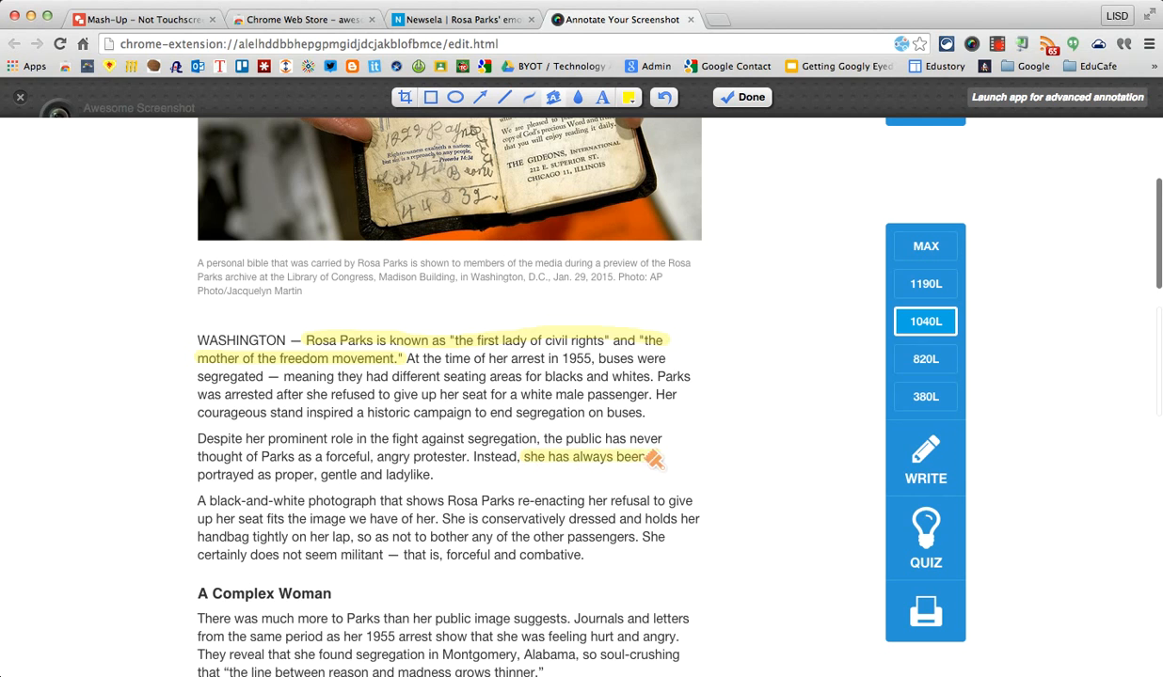
left_click_drag(190, 475, 434, 477)
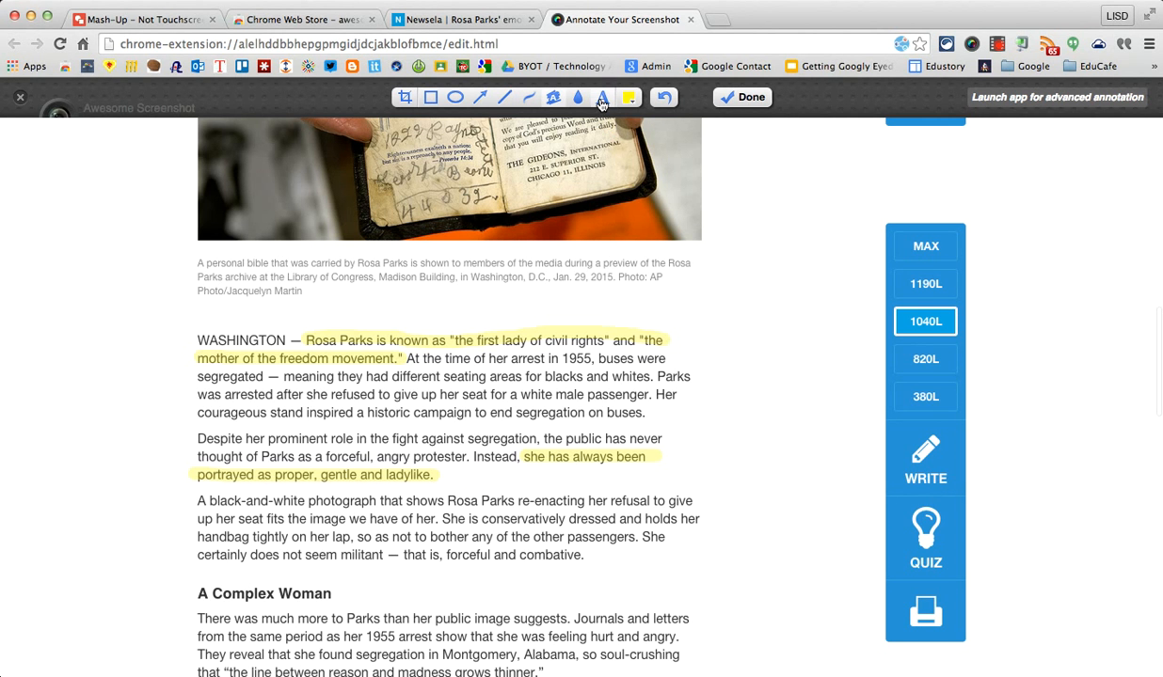
- Add a blue text note in the right margin beside the photo caption: "Understandings:", "aj alkj asl", "aslksj", "safj assalfjk a"
scroll(602, 555, "down", 10)
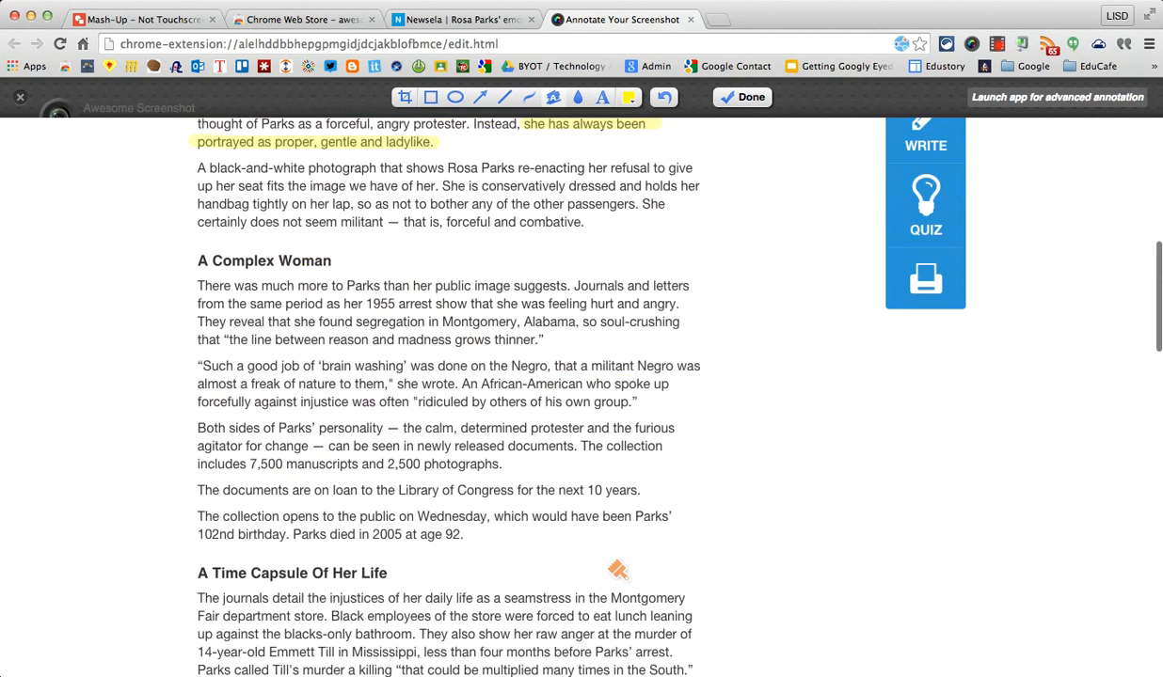
scroll(617, 569, "up", 12)
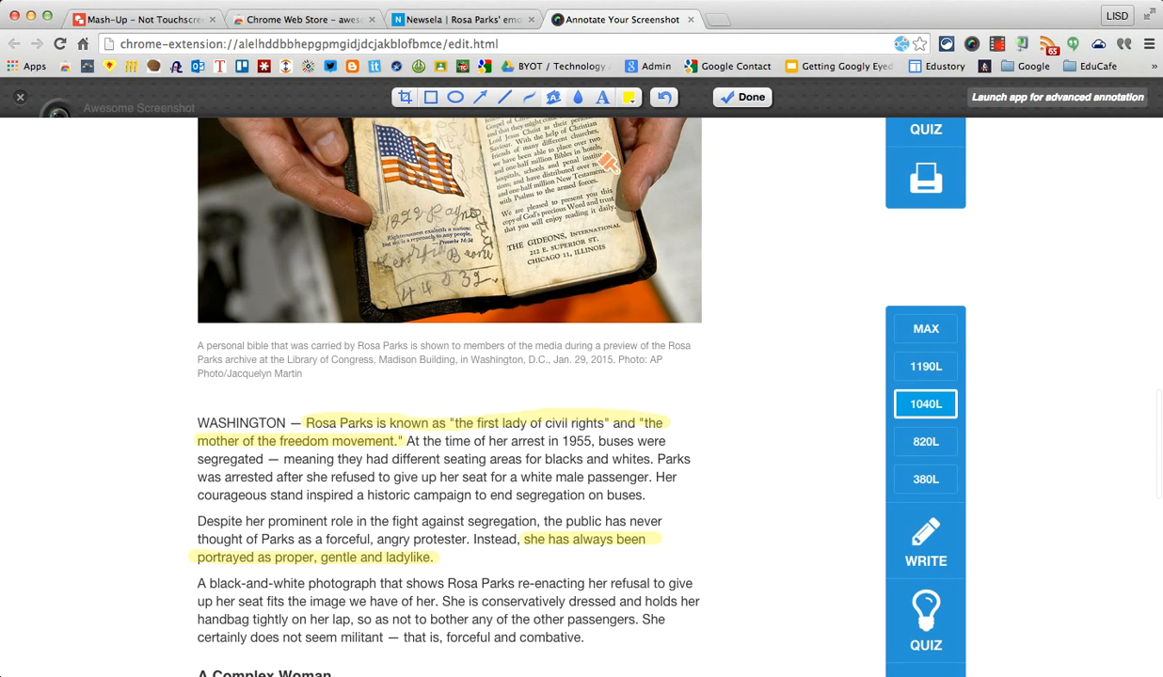
left_click(630, 98)
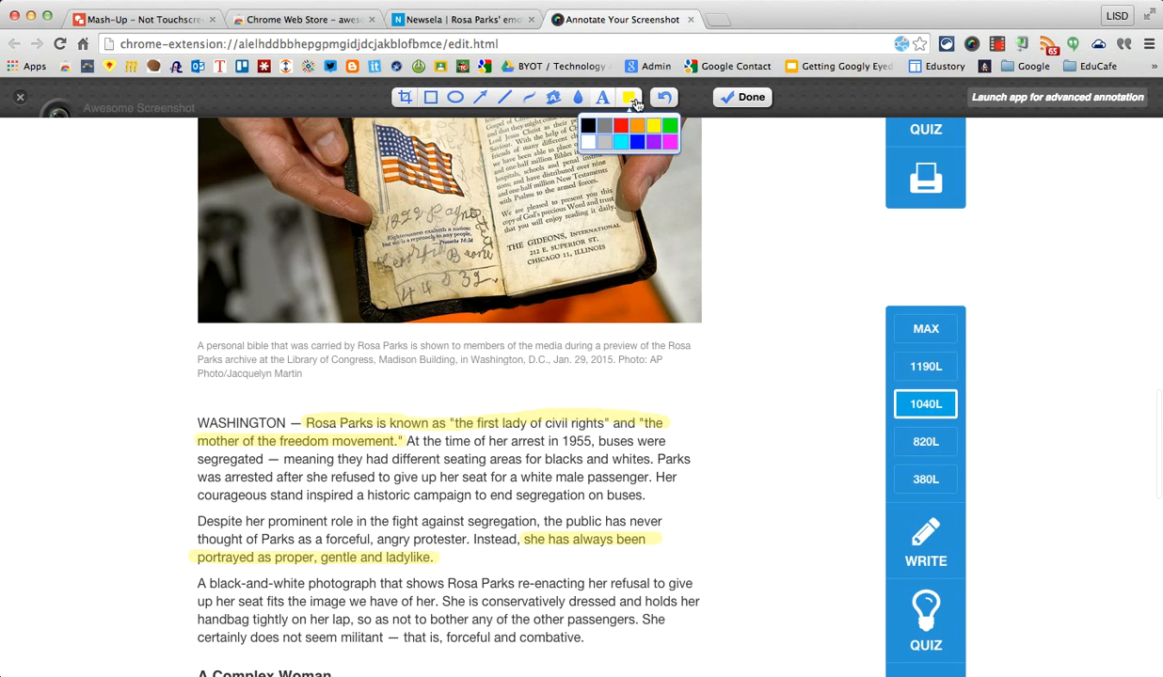
left_click(637, 143)
scroll(637, 148, "down", 1)
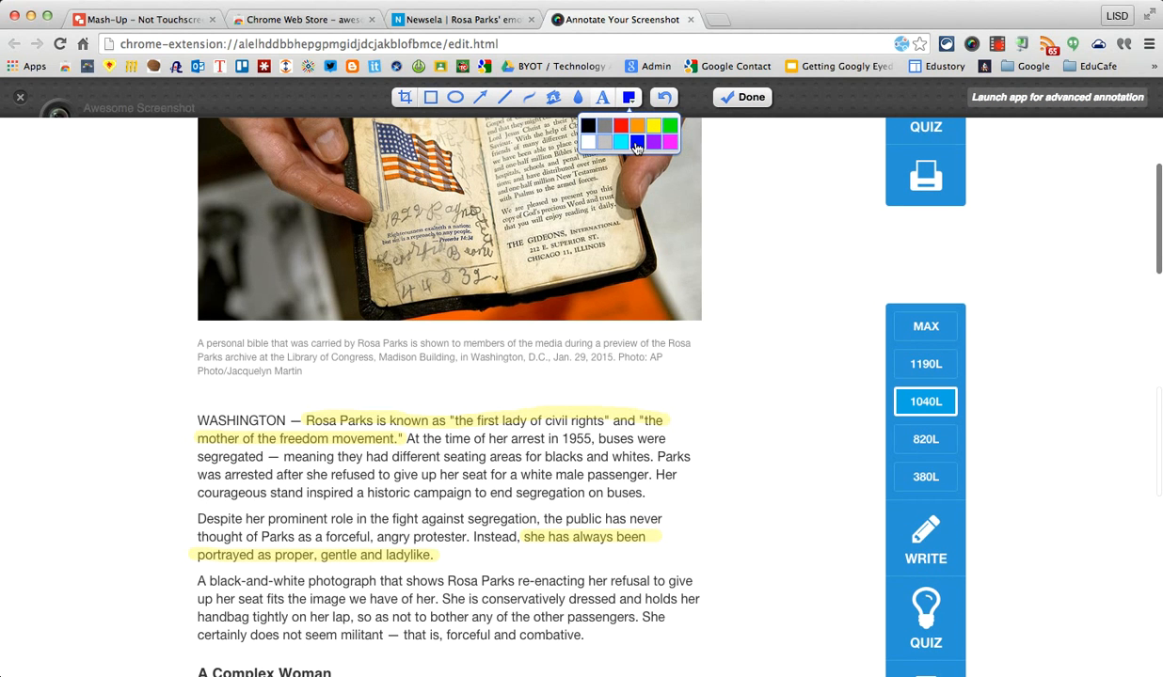
left_click(721, 367)
type("Unders")
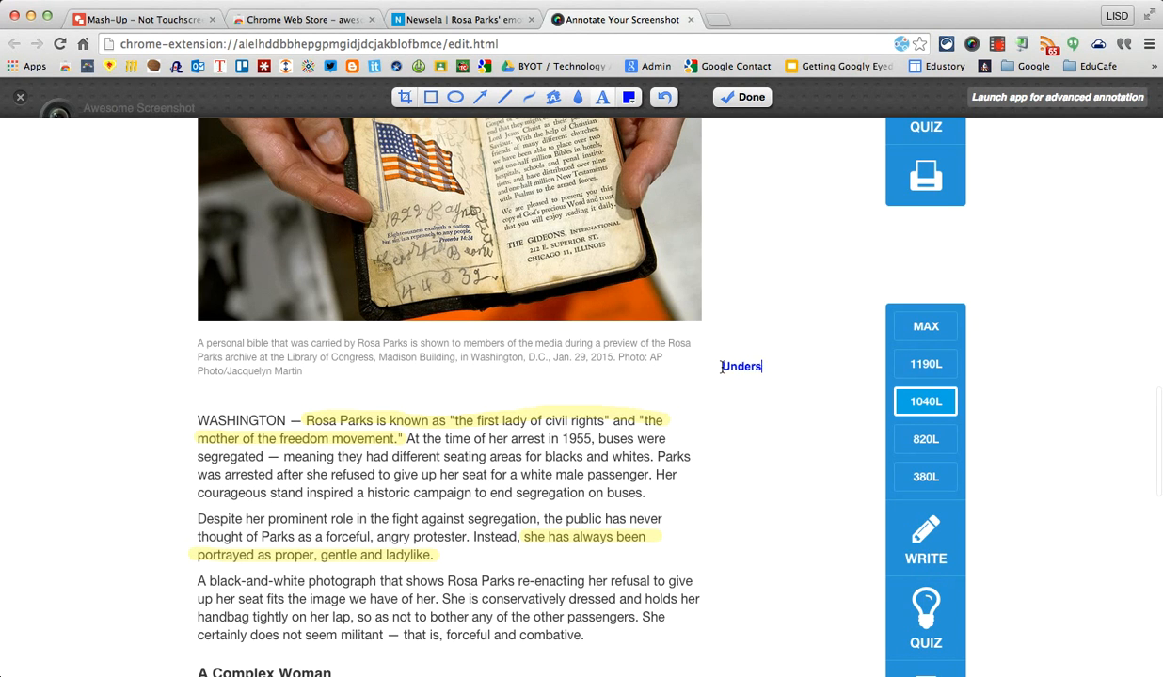
type("tandings: aj alkj asl aslksj")
key("Return")
type("safj assalfjk a")
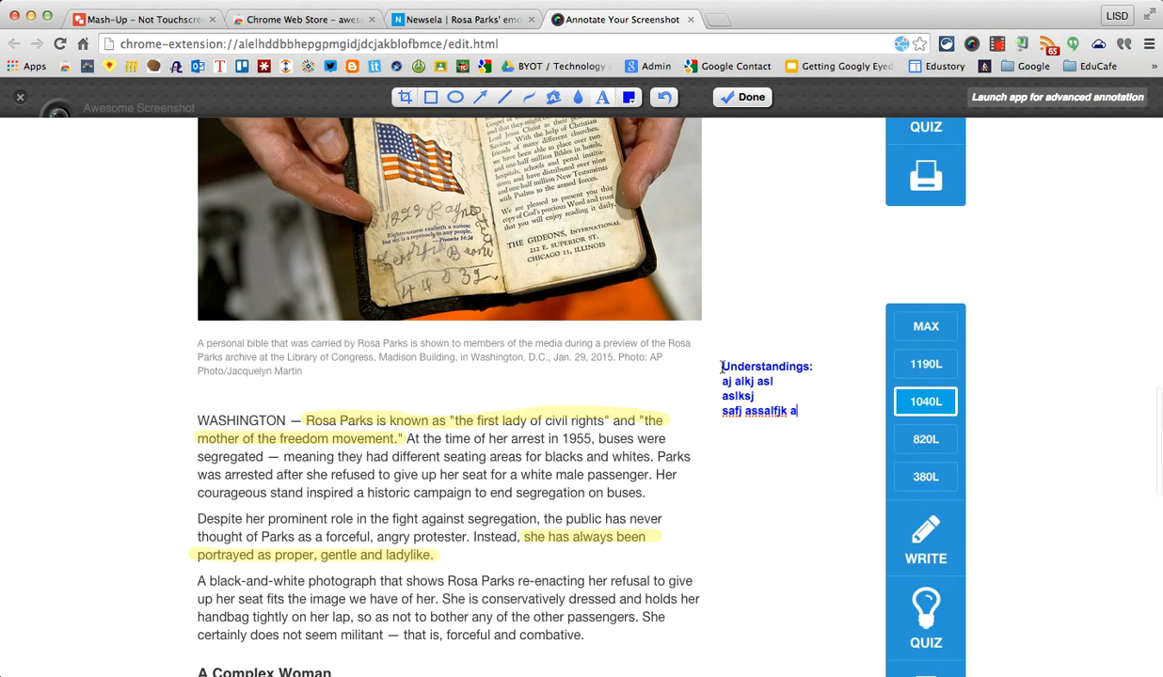
- Add a blue text note in the left margin beside the first paragraph: "Wonderings:", "salkj alk sal as", "aslkj af las f"
scroll(721, 367, "down", 2)
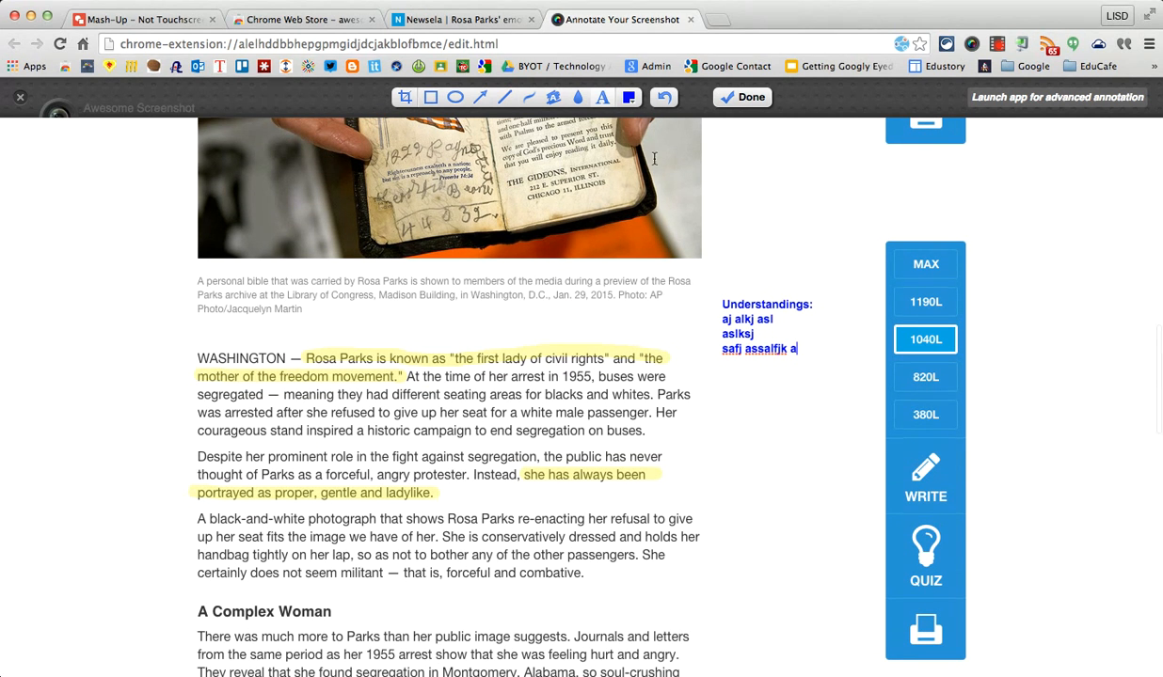
scroll(779, 516, "down", 5)
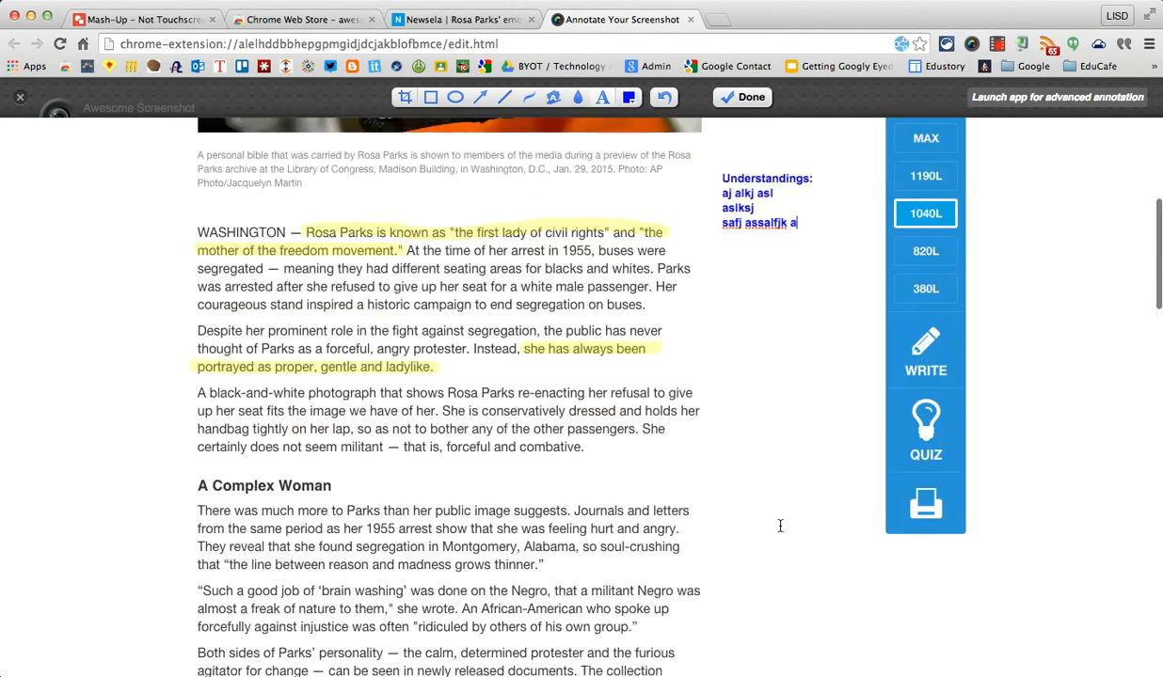
scroll(747, 483, "up", 4)
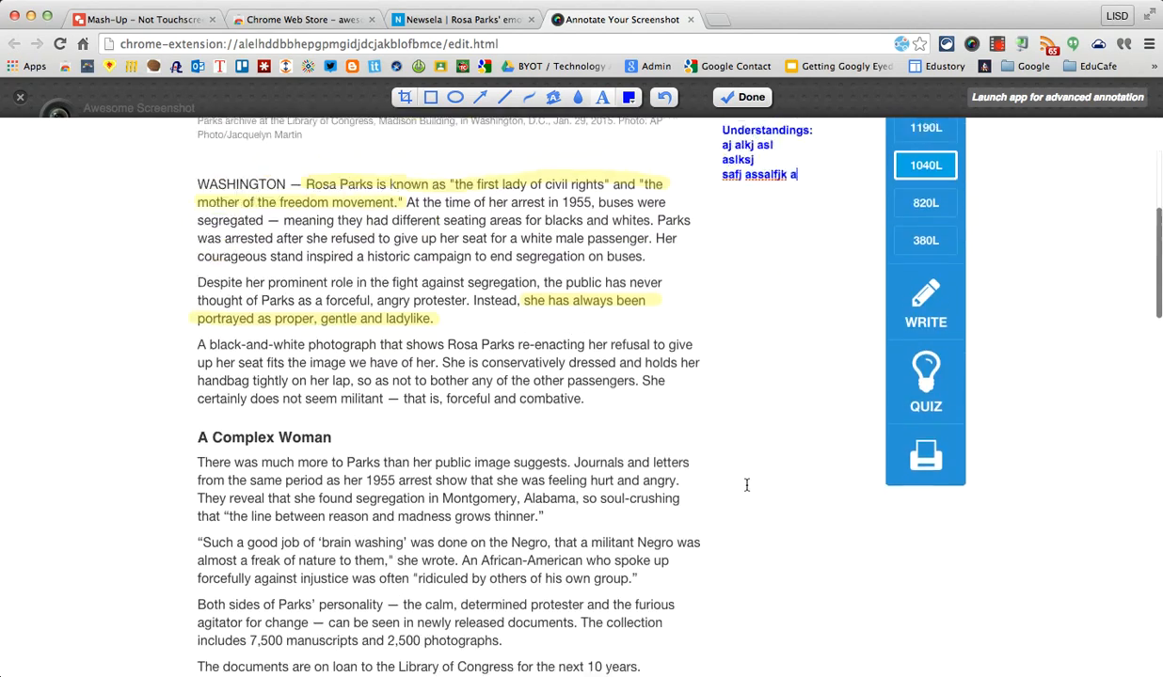
scroll(747, 463, "up", 3)
scroll(768, 550, "down", 2)
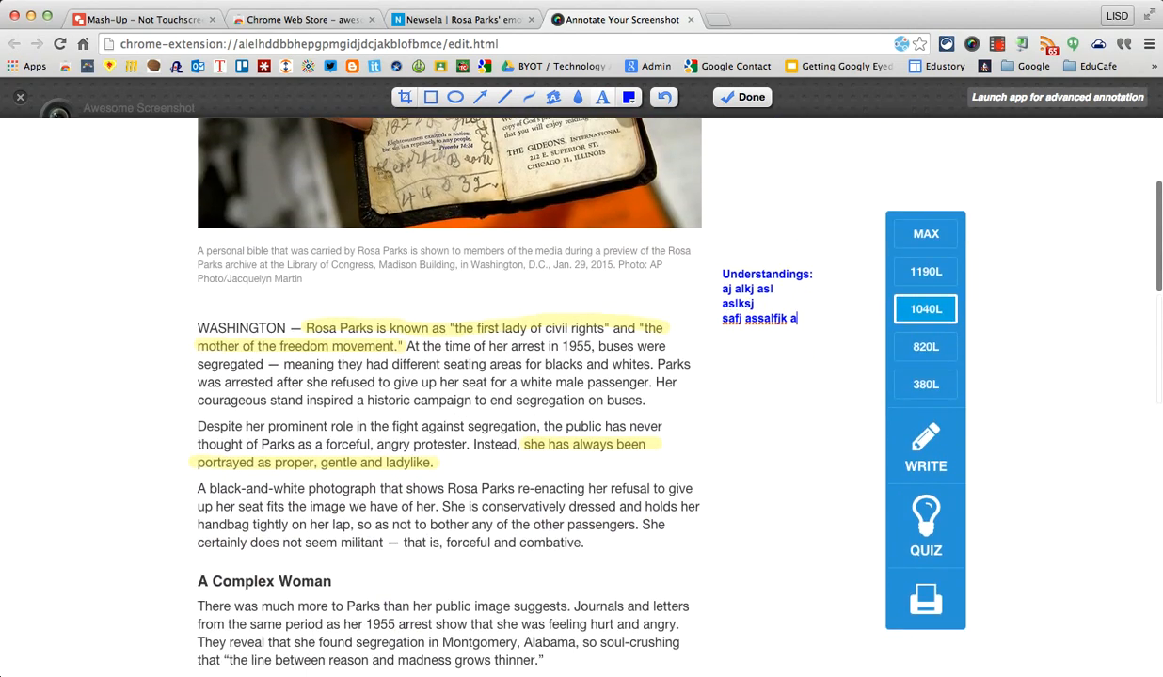
left_click(38, 368)
type("Wonderings:")
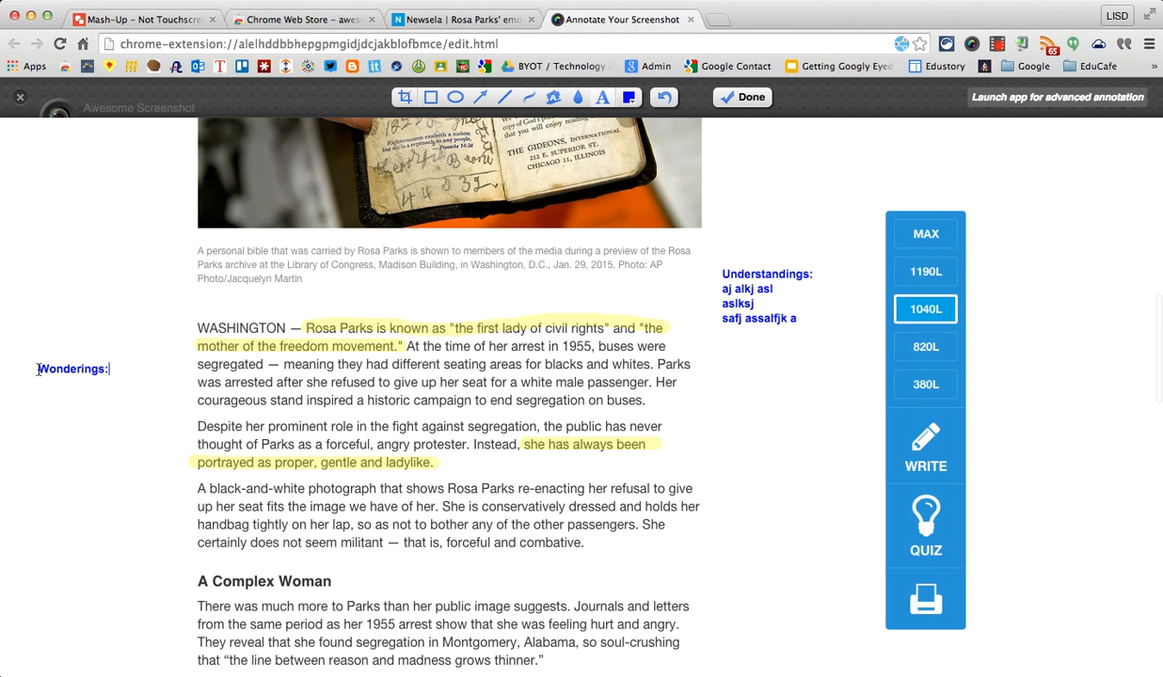
key("Return")
type("salkj alk sal as")
key("Return")
type("aslkj af")
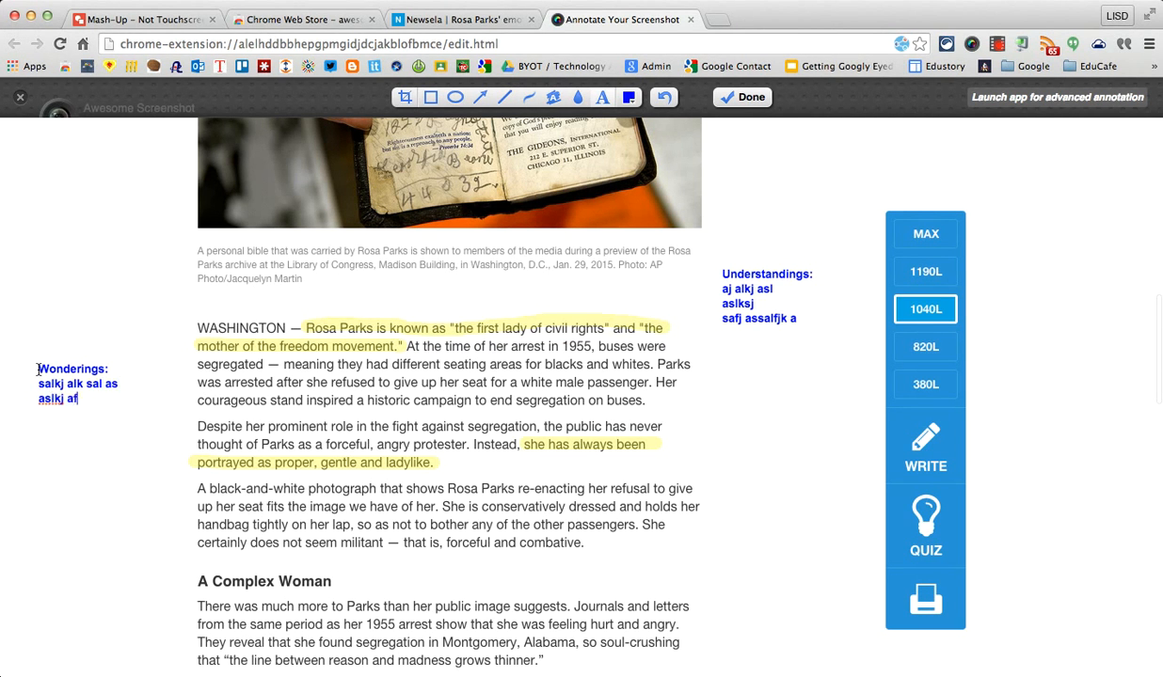
type(" las f")
- Finish the annotations and save the screenshot online to Google Drive
left_click(743, 98)
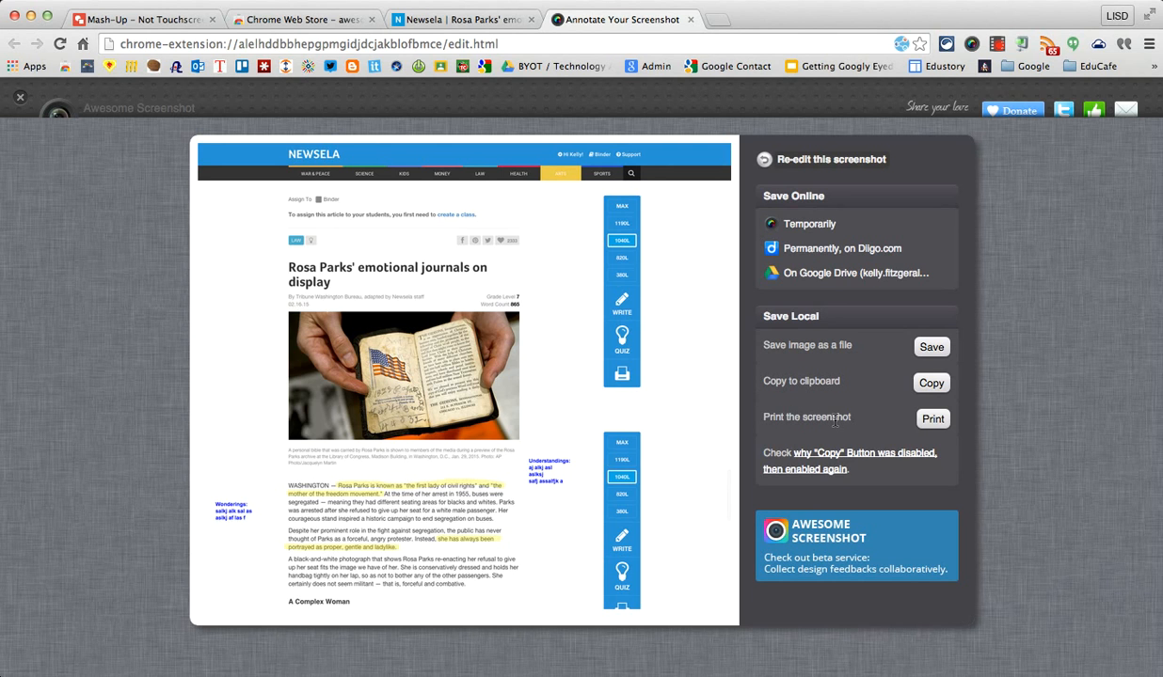
mouse_move(779, 286)
left_click(807, 279)
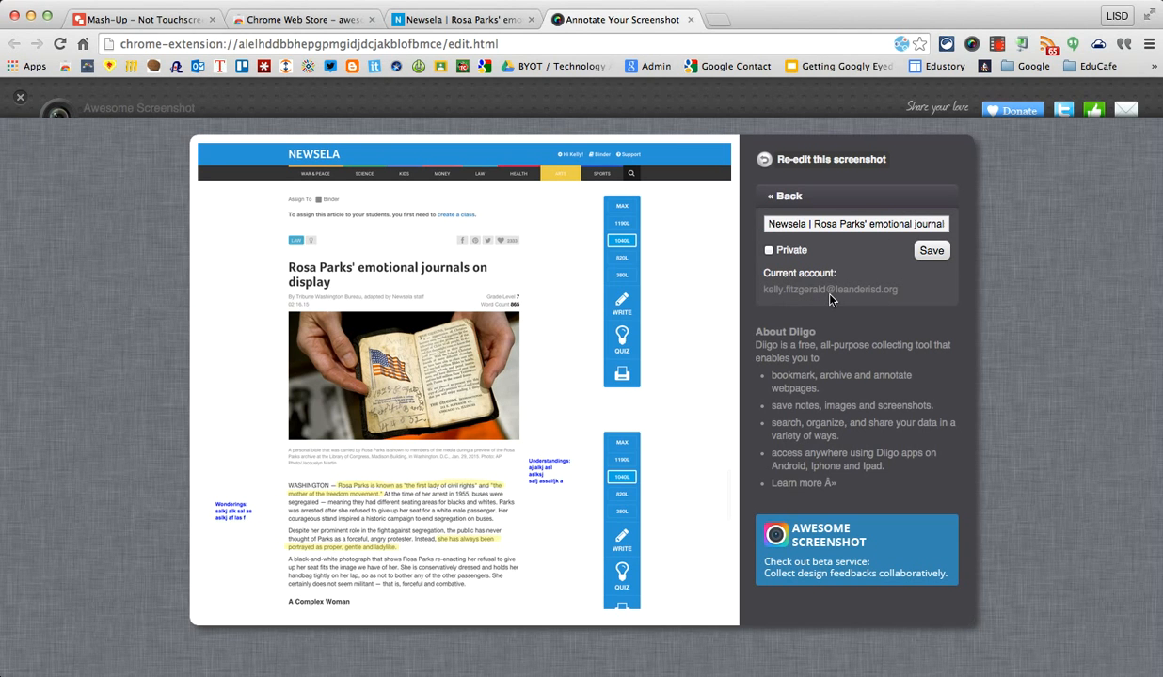
left_click(930, 252)
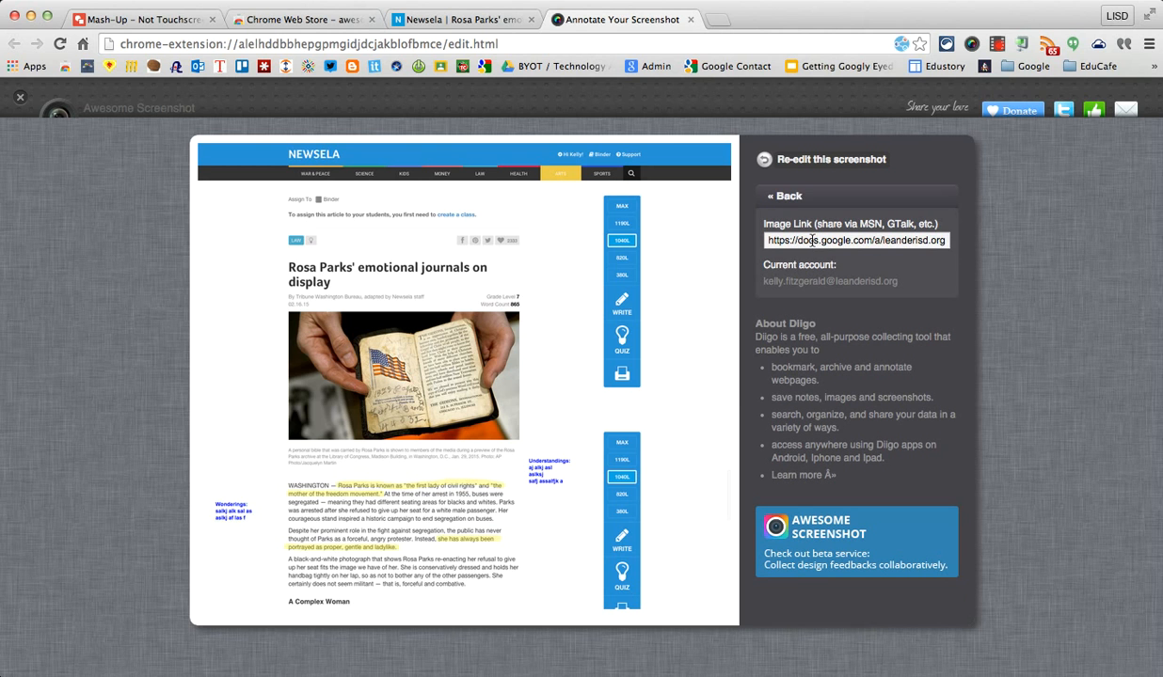
- Copy the saved screenshot's image link and open it in a new browser tab
left_click(811, 240)
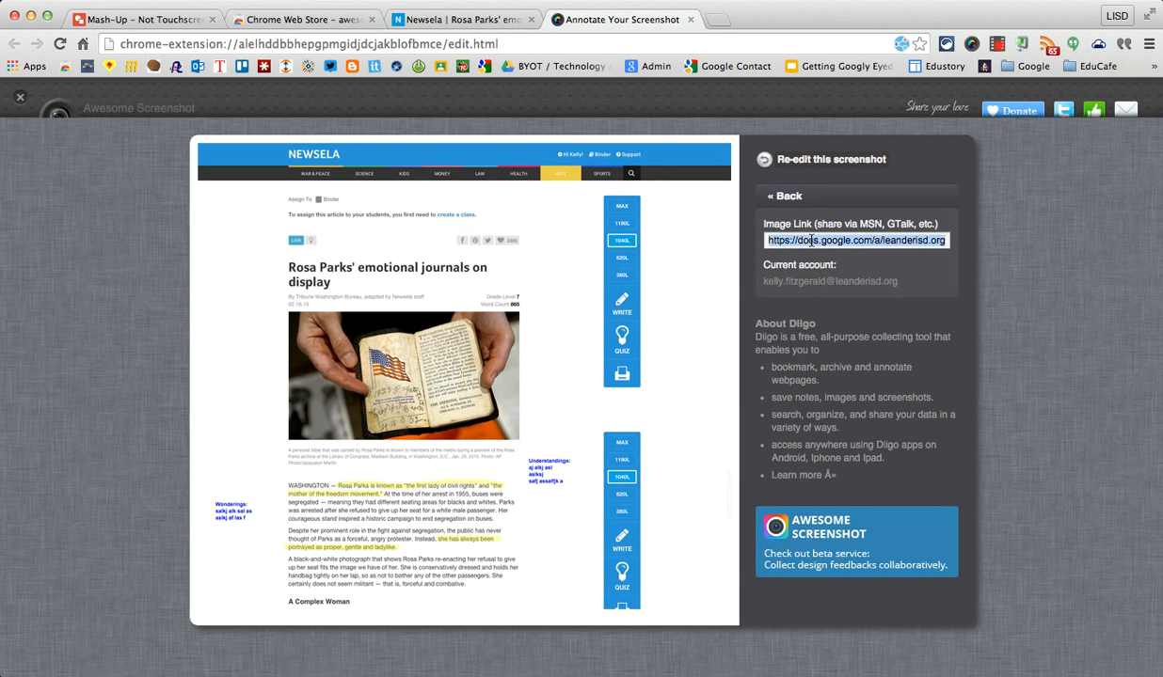
left_click(717, 19)
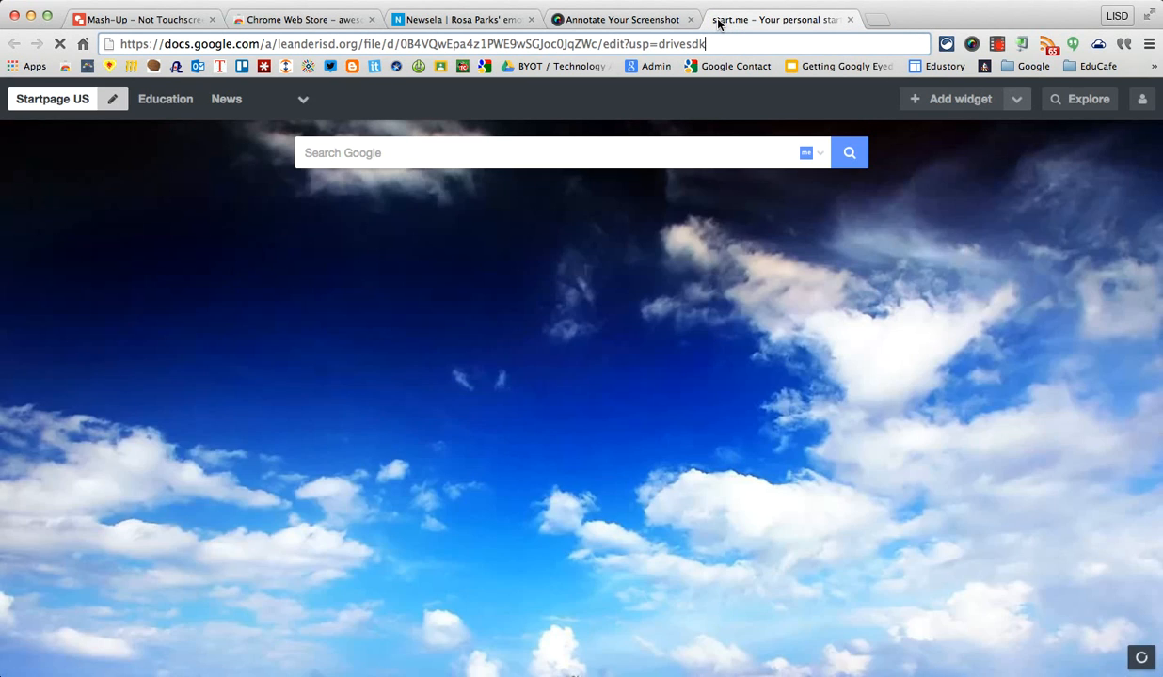
key("Return")
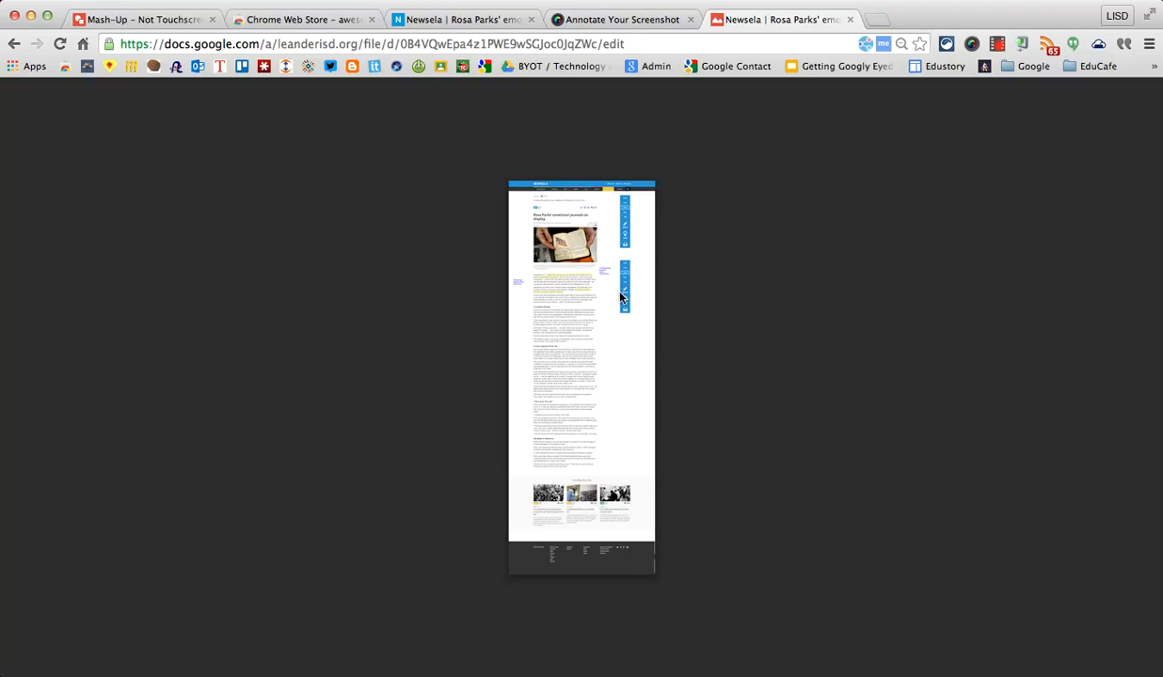
- View the saved image in Google Drive and check its sharing options for link access and people
scroll(620, 297, "down", 2)
scroll(620, 298, "up", 4)
scroll(620, 298, "down", 2)
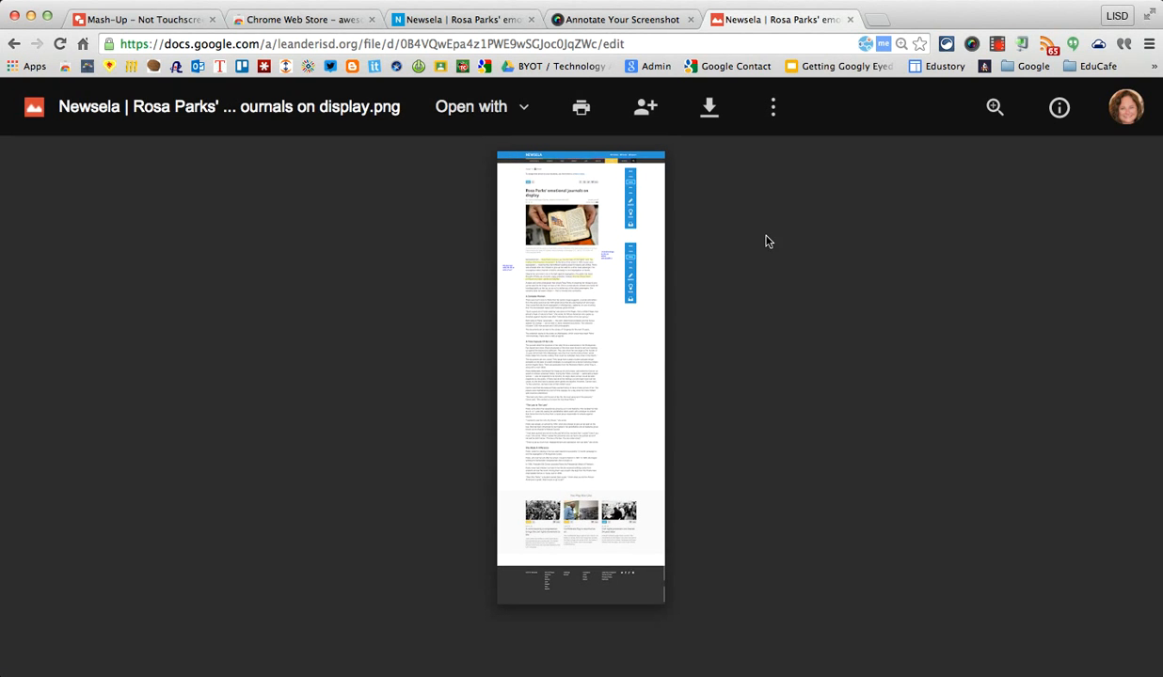
left_click(648, 111)
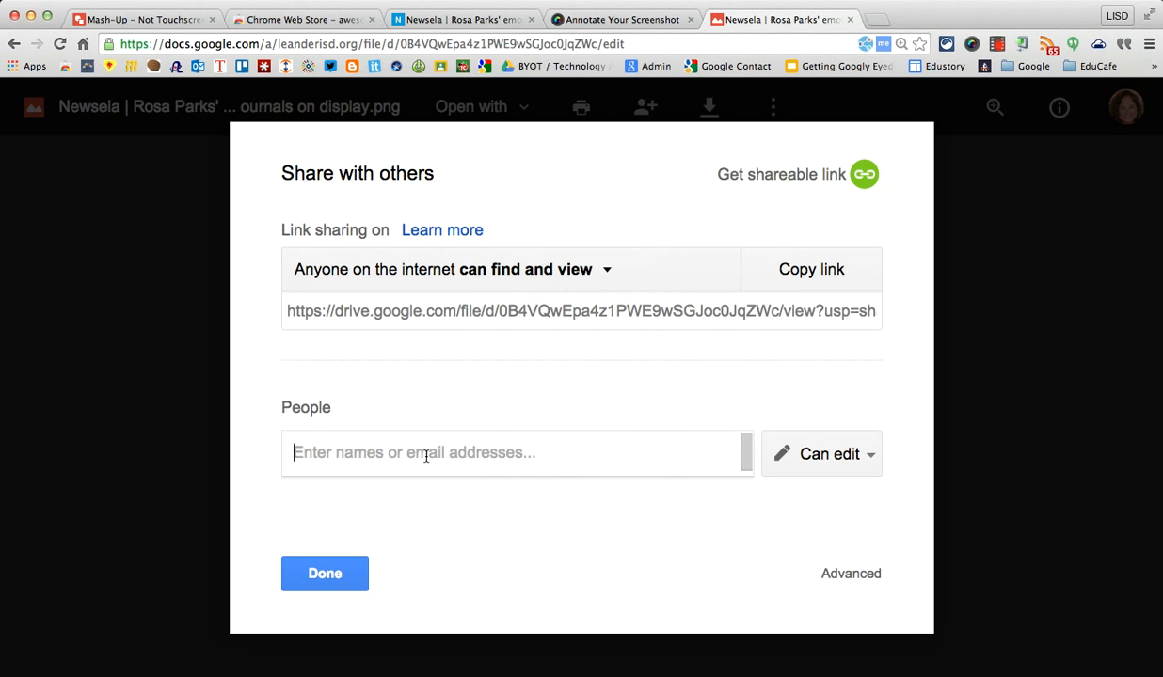
left_click(320, 581)
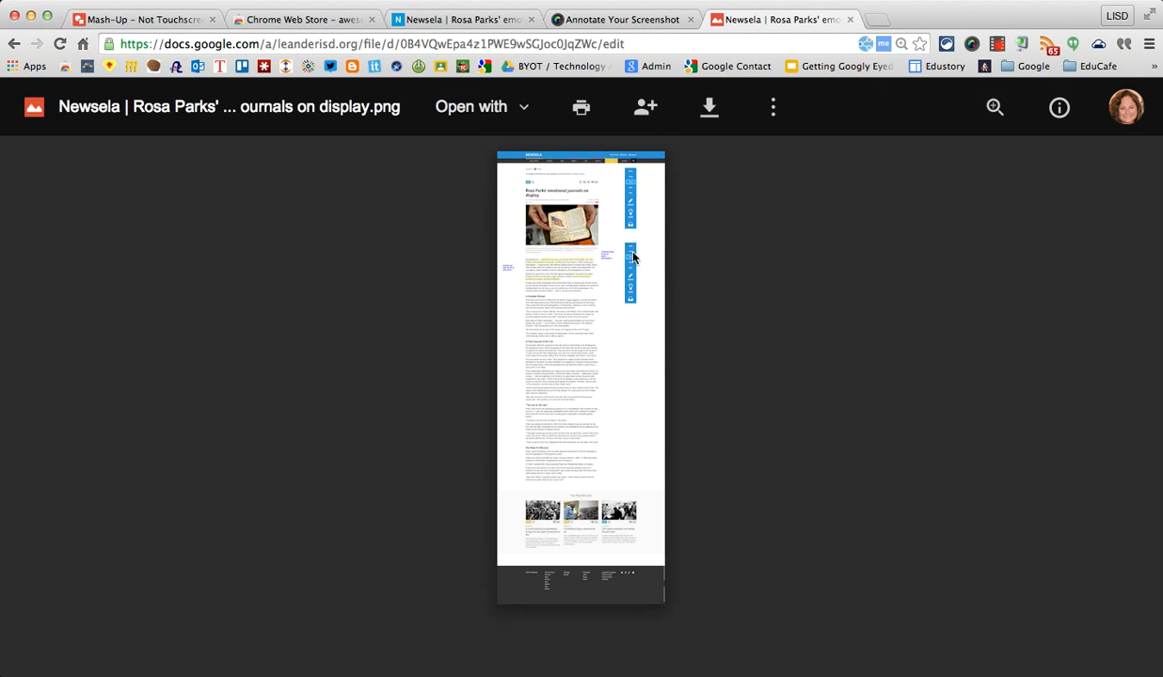
- Examine the highlights, margin notes and article text up close in the saved image, and return to the Mash-Up badge drawing
scroll(633, 260, "up", 5)
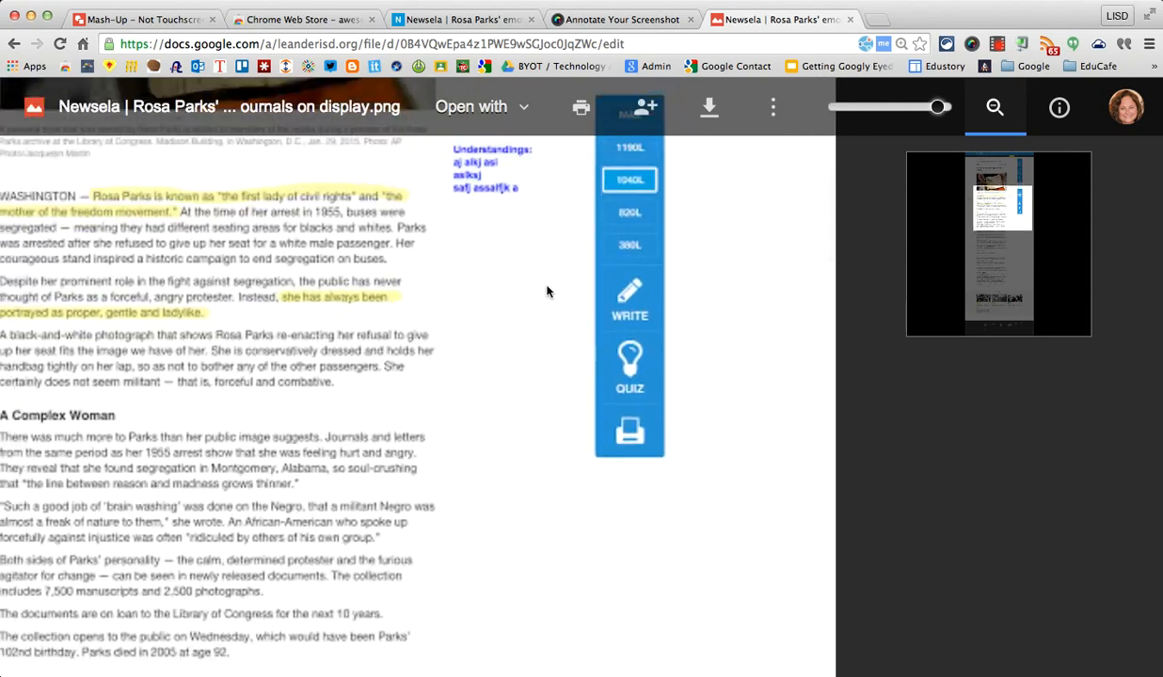
scroll(442, 297, "up", 3)
scroll(506, 302, "down", 2)
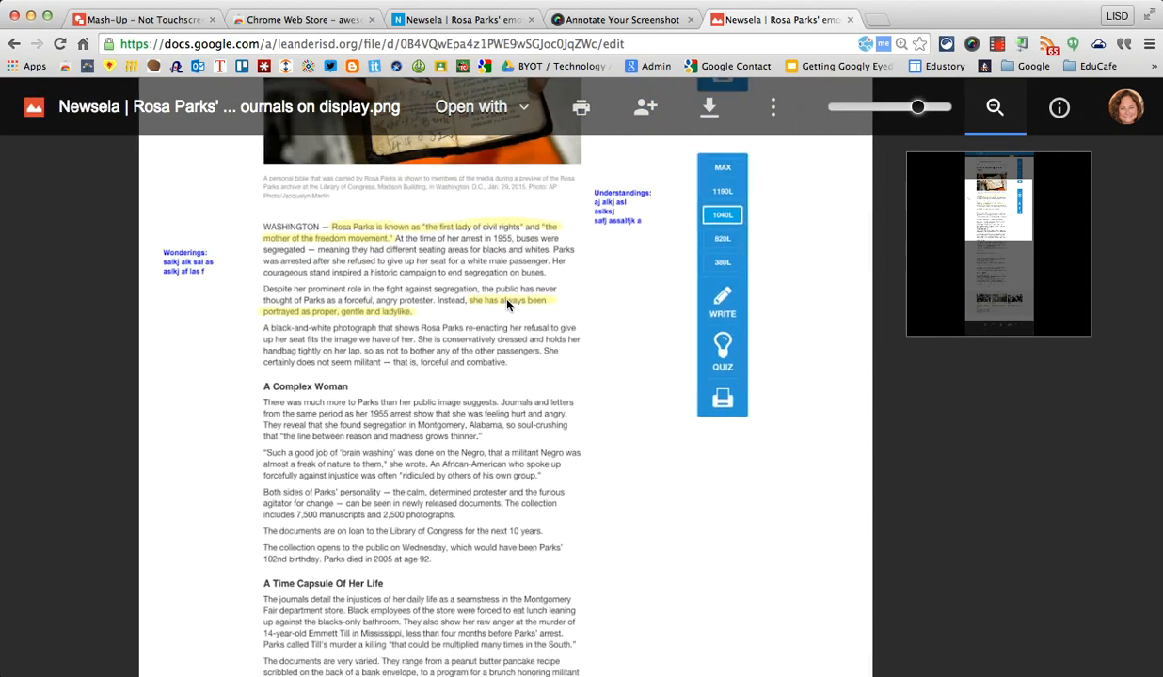
scroll(375, 313, "down", 1)
scroll(374, 316, "down", 3)
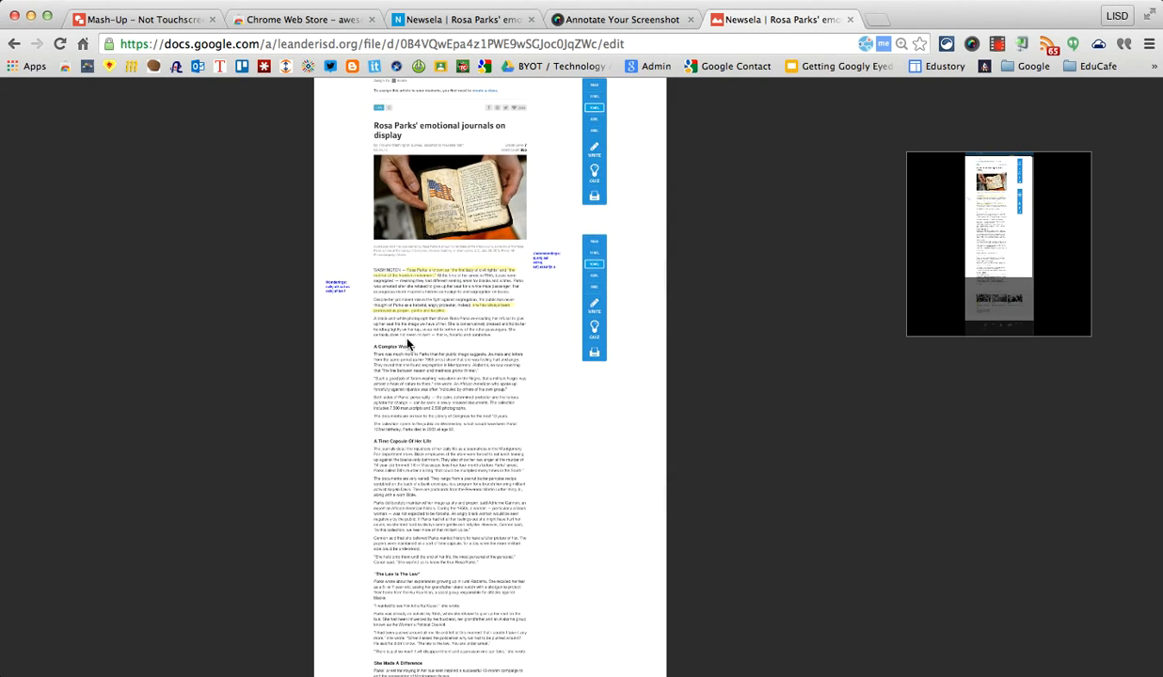
scroll(419, 297, "down", 2)
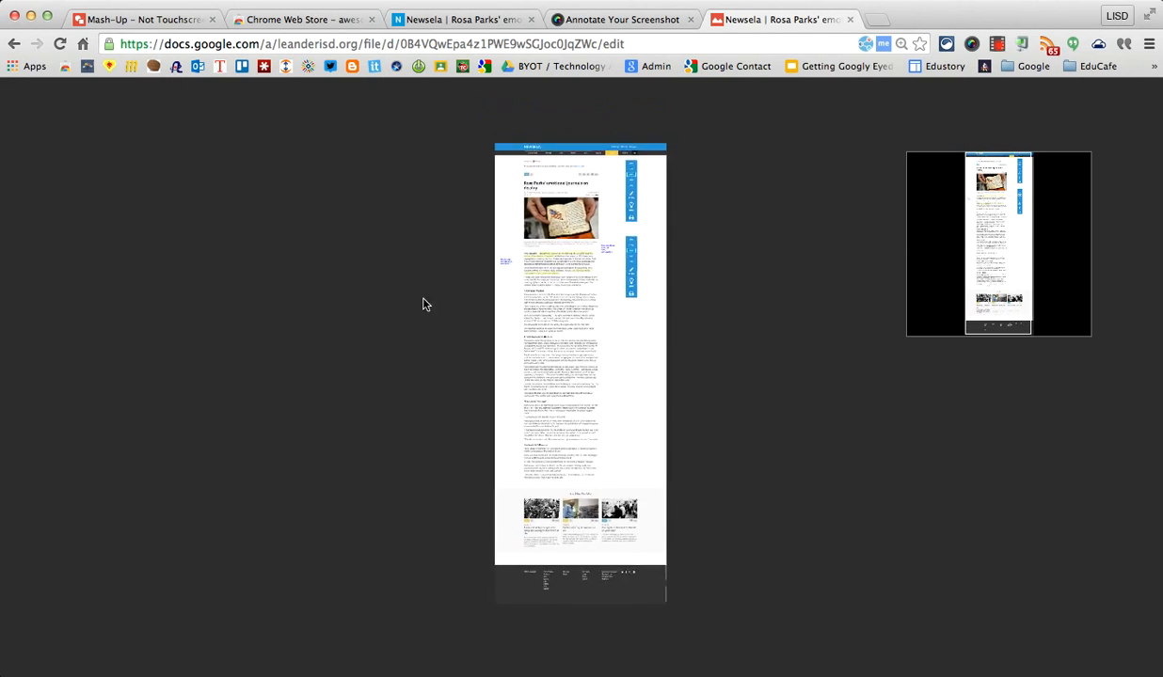
scroll(542, 336, "up", 5)
scroll(541, 337, "up", 4)
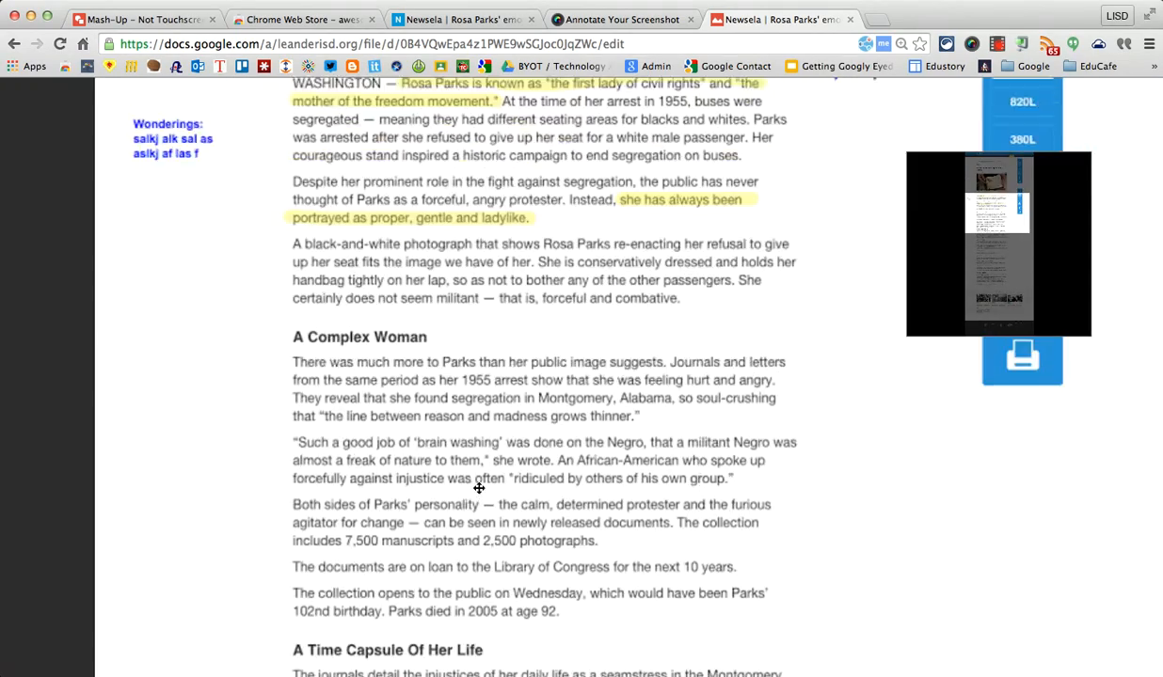
scroll(567, 300, "down", 2)
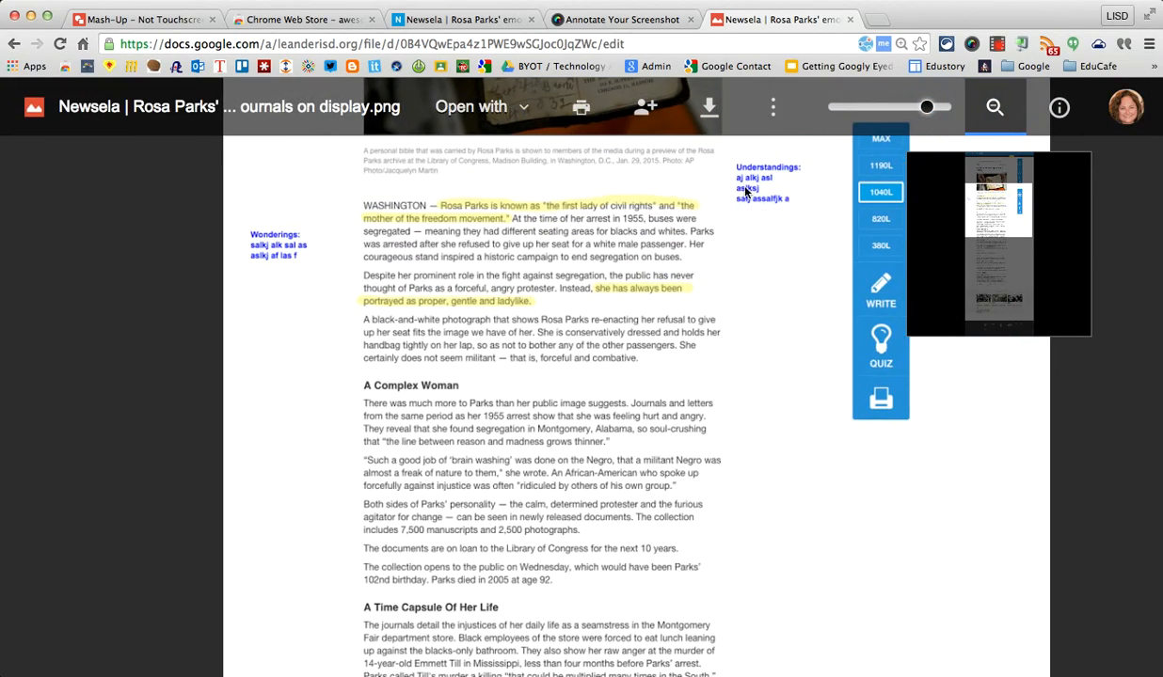
scroll(489, 424, "down", 4)
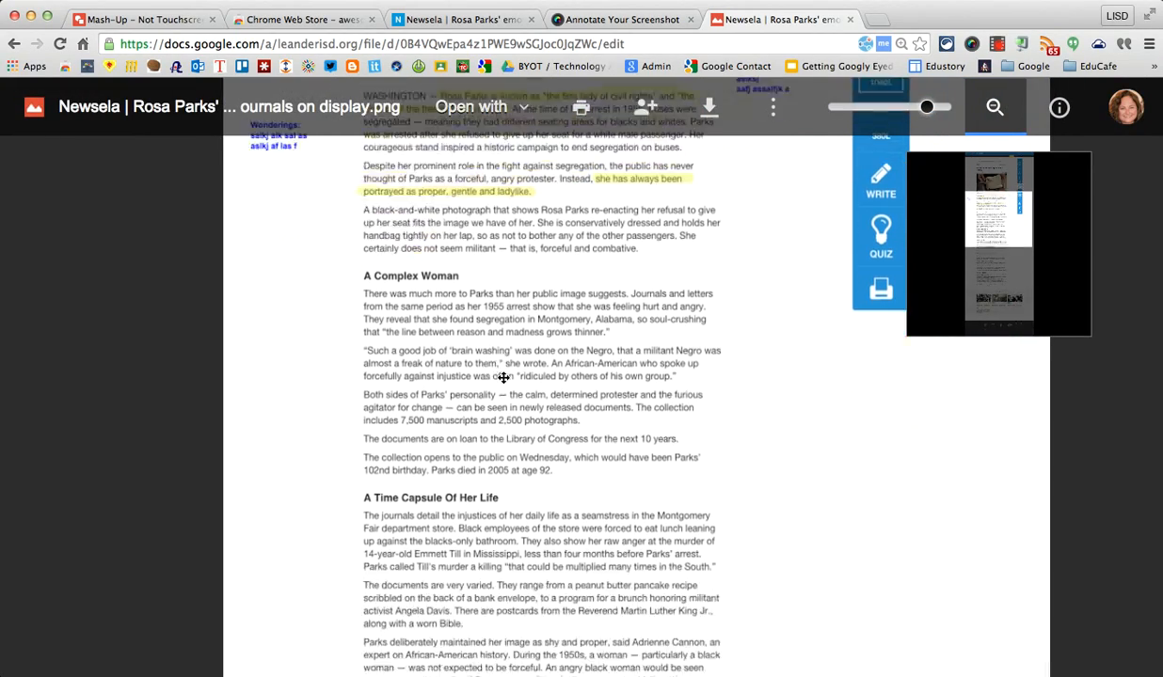
scroll(511, 381, "down", 9)
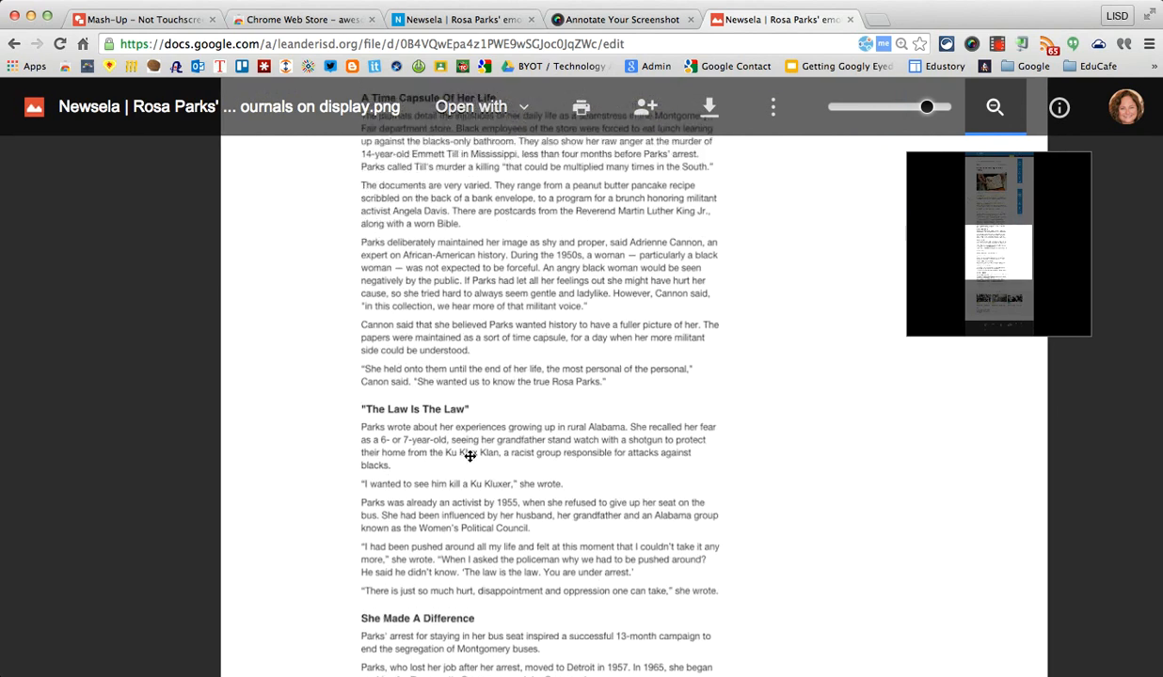
scroll(479, 344, "up", 5)
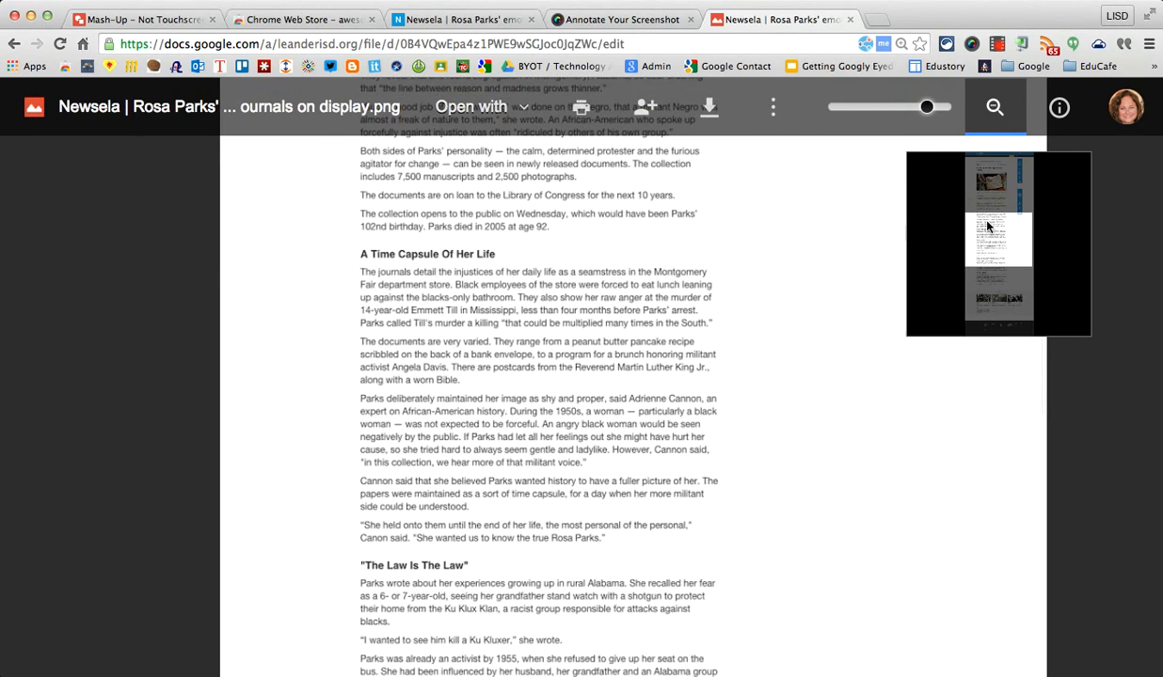
left_click_drag(547, 214, 528, 438)
left_click_drag(589, 222, 592, 403)
scroll(593, 403, "down", 2)
scroll(593, 407, "down", 1)
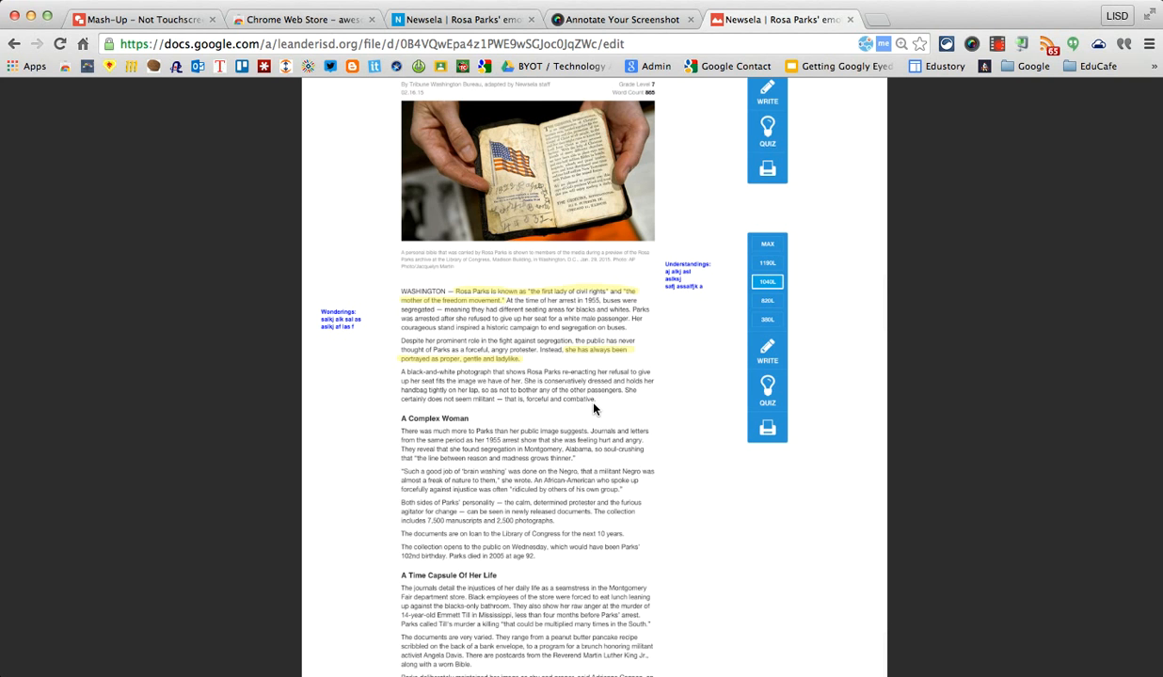
left_click(157, 19)
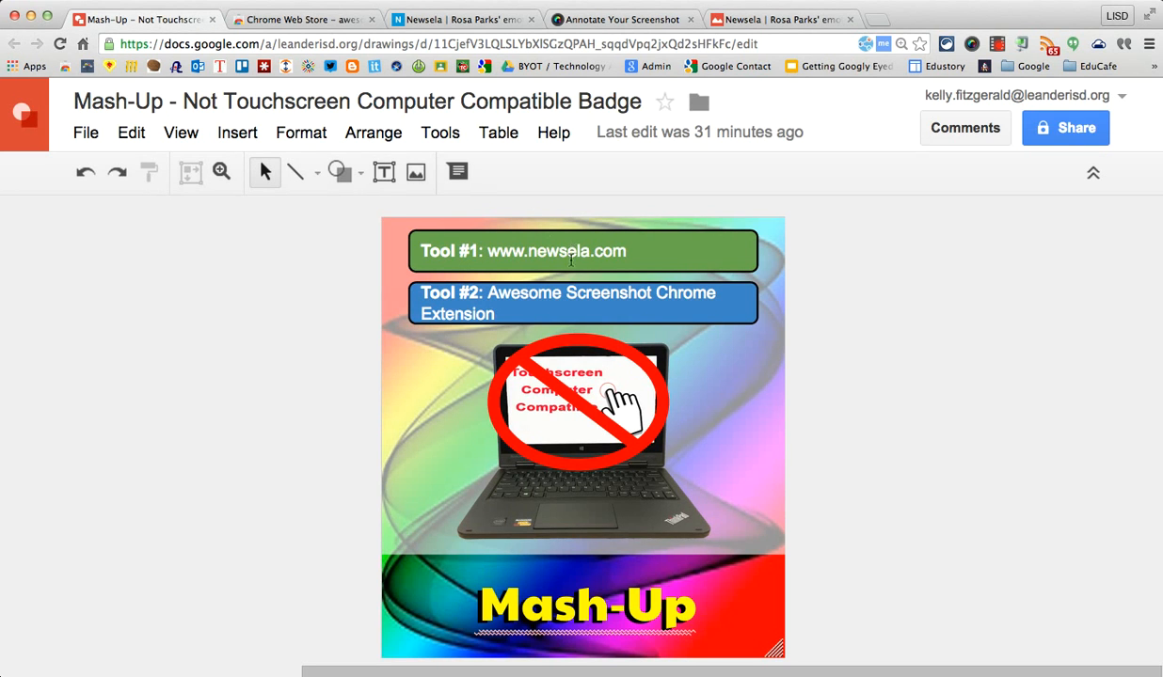